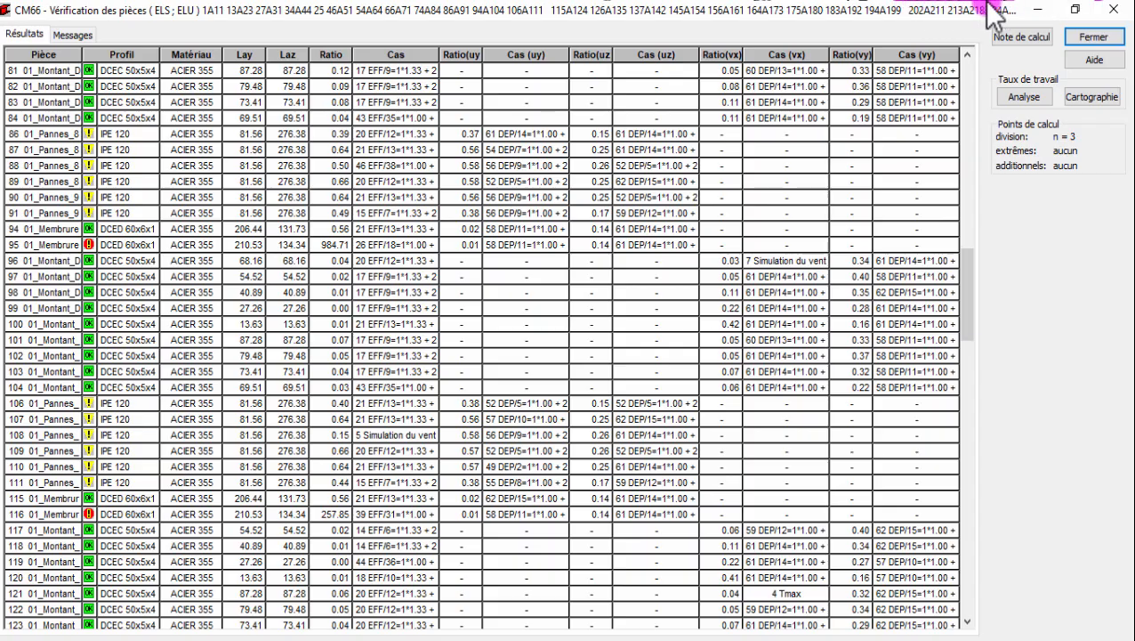
- Examine the combined ELS and ELU member verification results, checking profiles, ratios and governing cases from the first member on
{"action": "left_click", "coordinate": [1034, 9]}
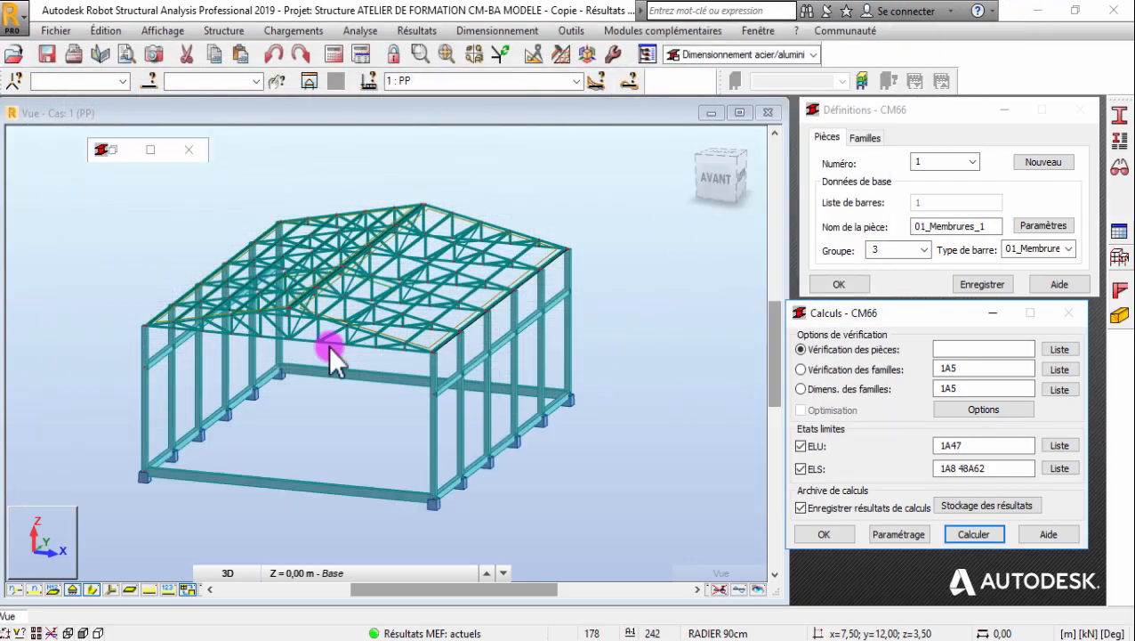
{"action": "double_click", "coordinate": [118, 148]}
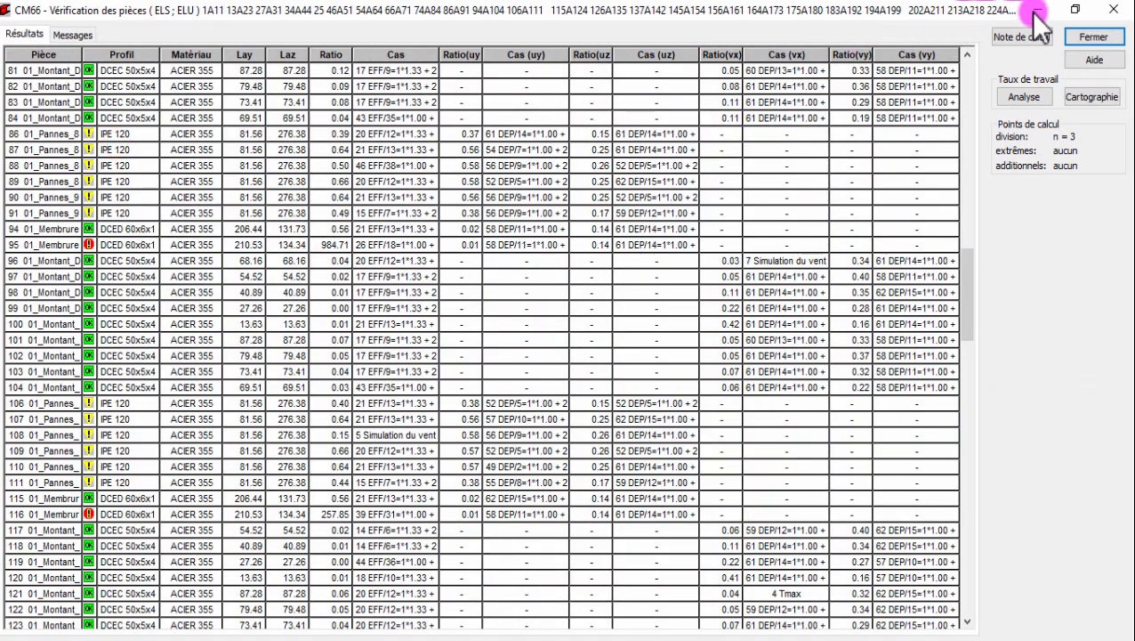
{"action": "left_click", "coordinate": [1071, 9]}
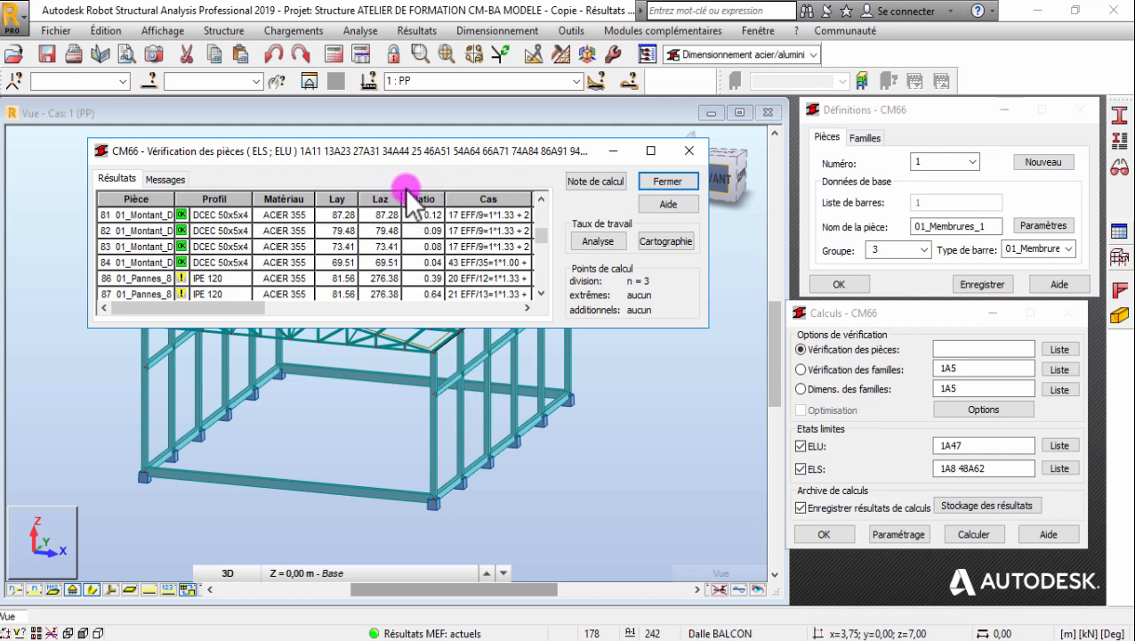
{"action": "left_click", "coordinate": [650, 151]}
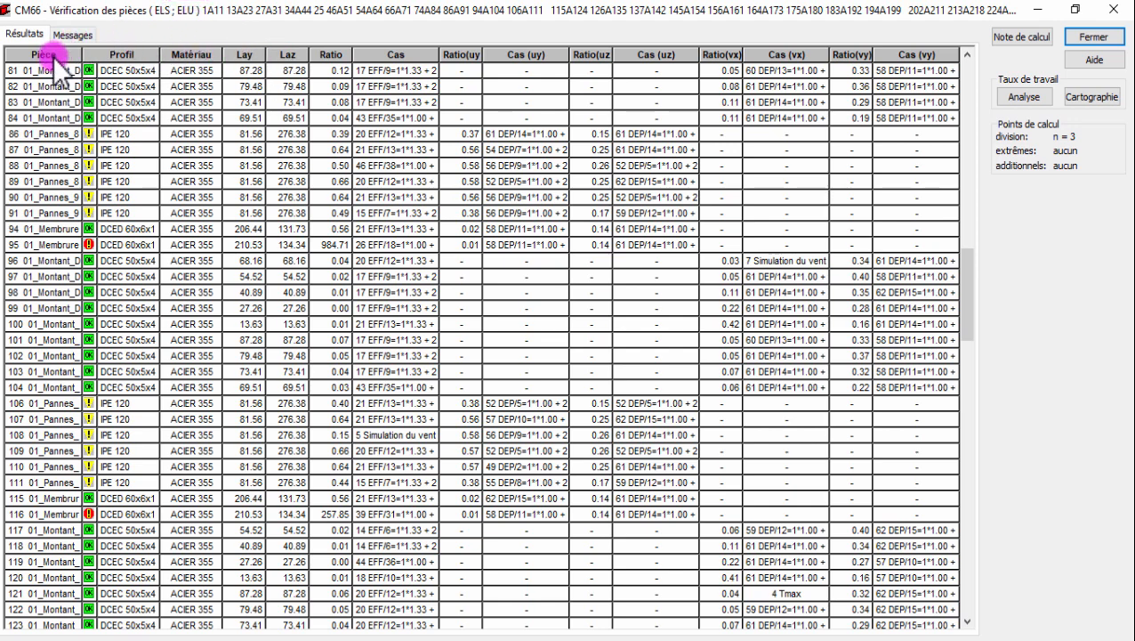
{"action": "scroll", "coordinate": [66, 89], "scroll_direction": "up", "scroll_amount": 10}
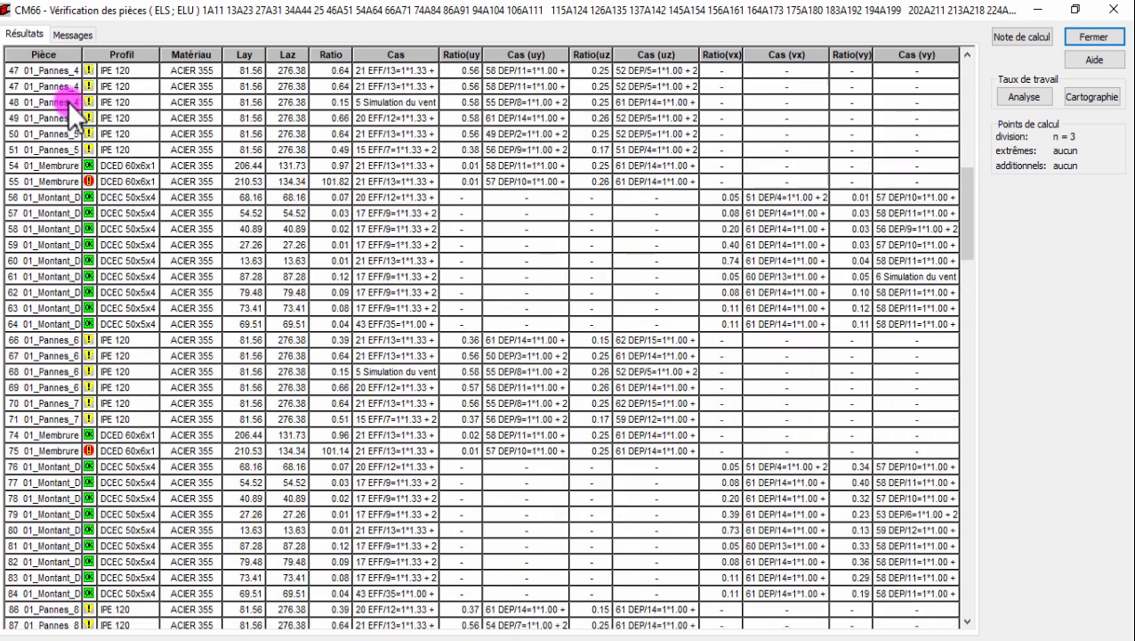
{"action": "scroll", "coordinate": [71, 100], "scroll_direction": "up", "scroll_amount": 13}
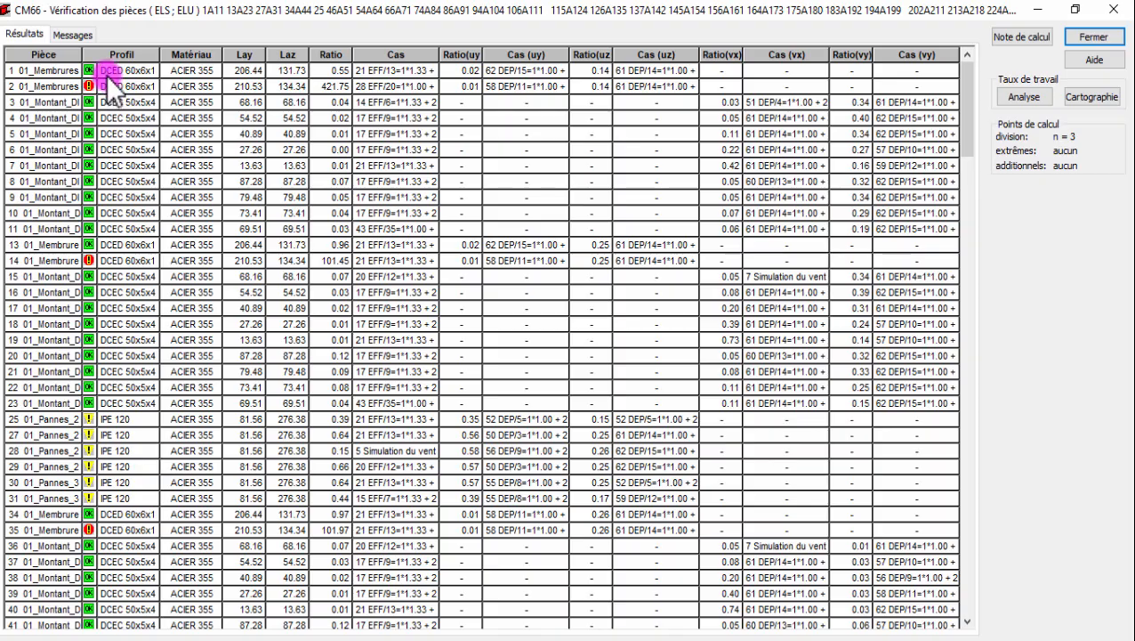
{"action": "scroll", "coordinate": [205, 66], "scroll_direction": "down", "scroll_amount": 20}
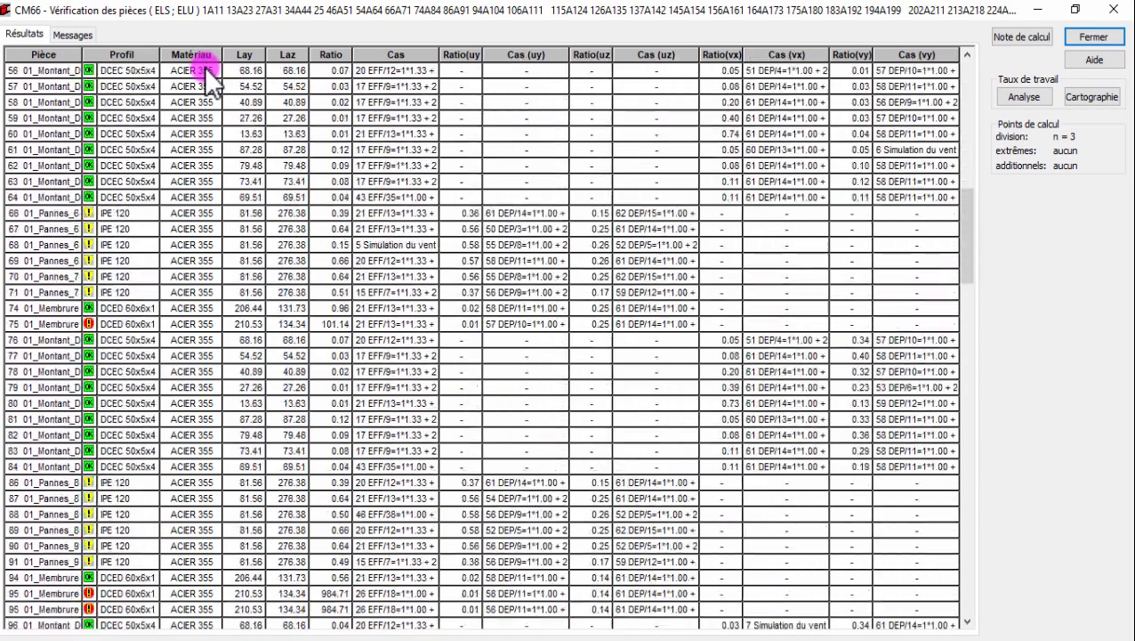
{"action": "scroll", "coordinate": [199, 68], "scroll_direction": "up", "scroll_amount": 14}
{"action": "scroll", "coordinate": [201, 66], "scroll_direction": "up", "scroll_amount": 5}
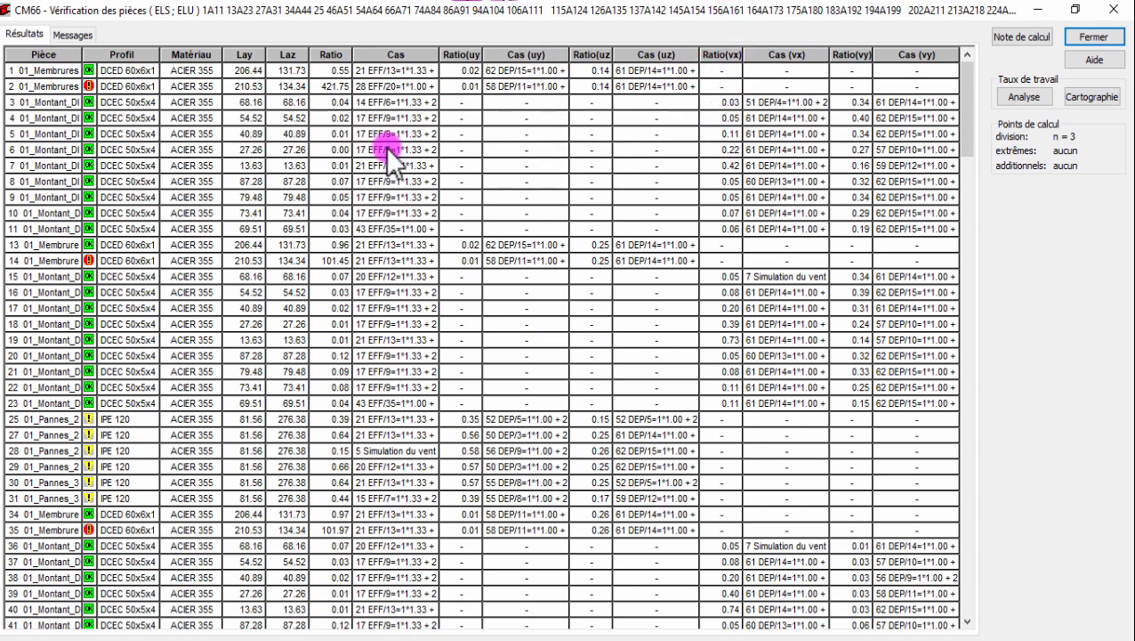
- Run the member verification for the ELU limit state only, with ELS excluded and the member list entered as T
{"action": "left_click", "coordinate": [1078, 7]}
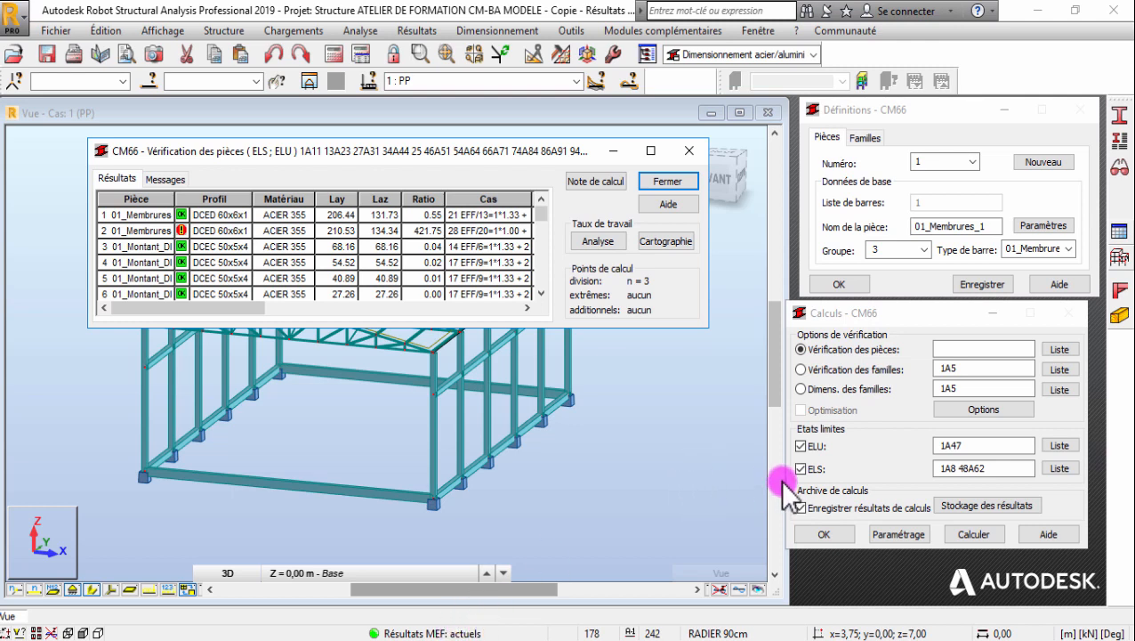
{"action": "left_click", "coordinate": [801, 468]}
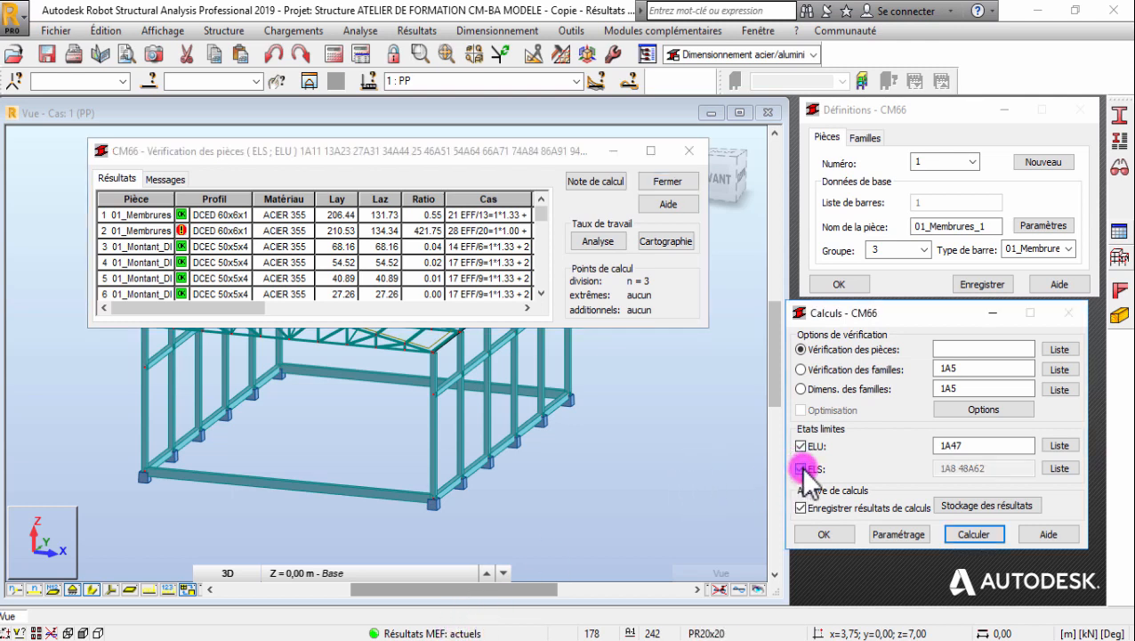
{"action": "left_click", "coordinate": [971, 532]}
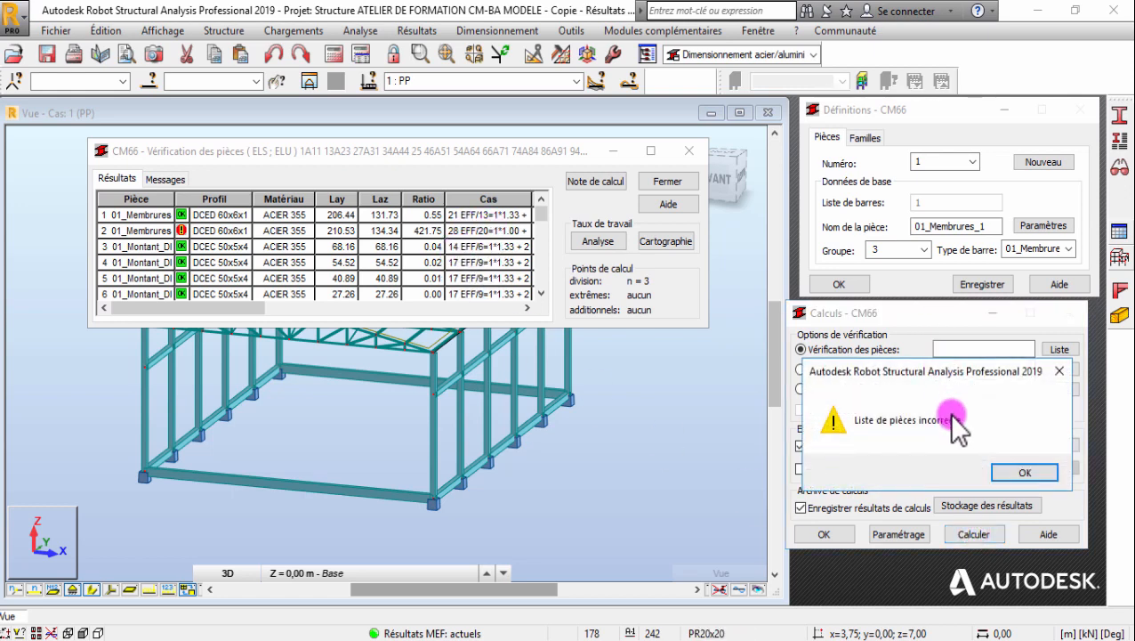
{"action": "left_click", "coordinate": [1025, 471]}
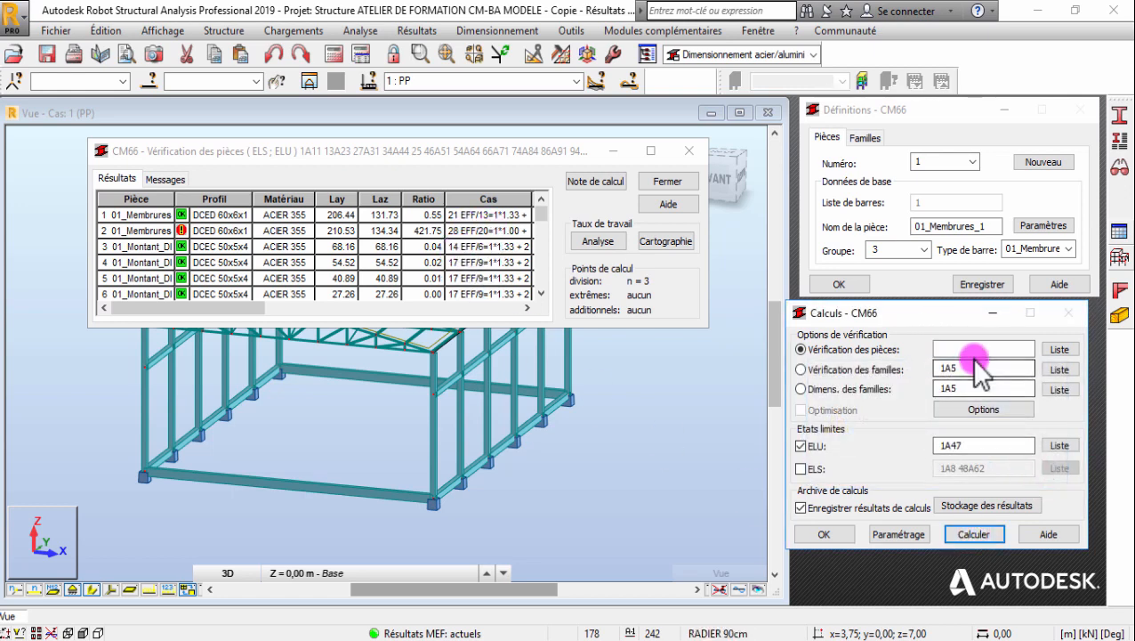
{"action": "left_click", "coordinate": [974, 358]}
{"action": "type", "text": "T"}
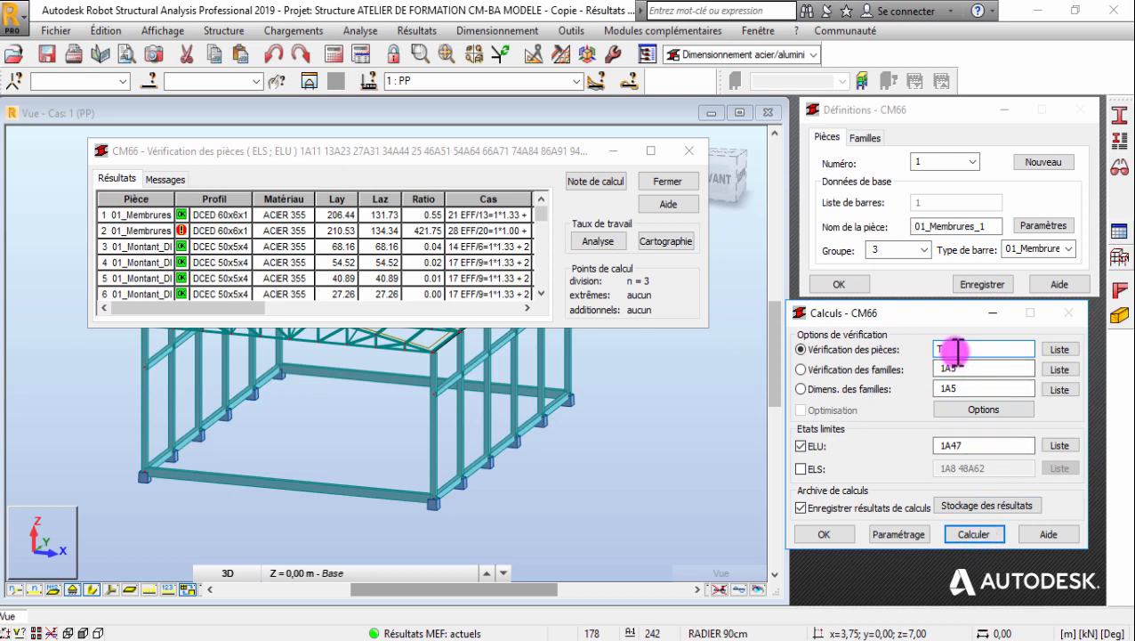
{"action": "left_click_drag", "start_coordinate": [954, 352], "coordinate": [909, 347]}
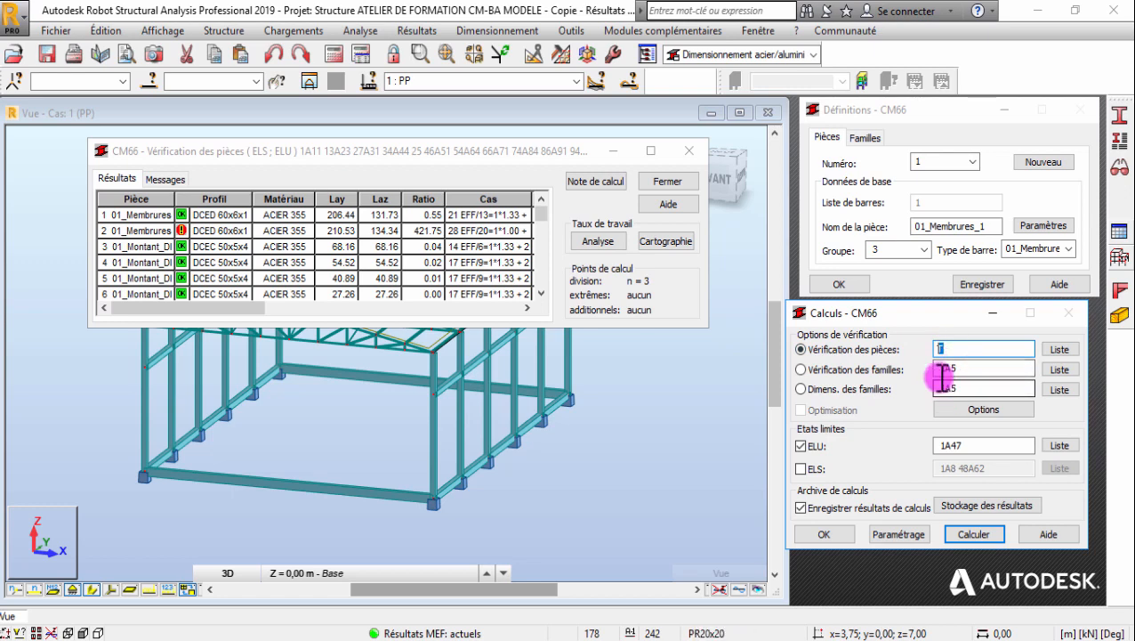
{"action": "left_click", "coordinate": [973, 533]}
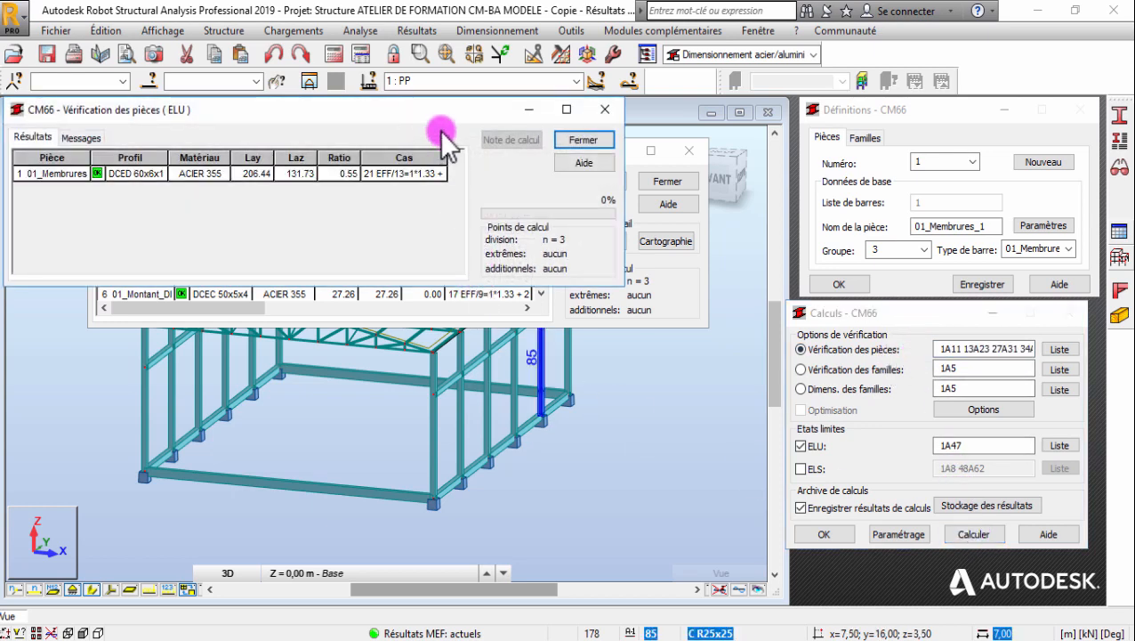
- Switch the limit state from ELU to ELS and run the member verification again
{"action": "left_click", "coordinate": [801, 468]}
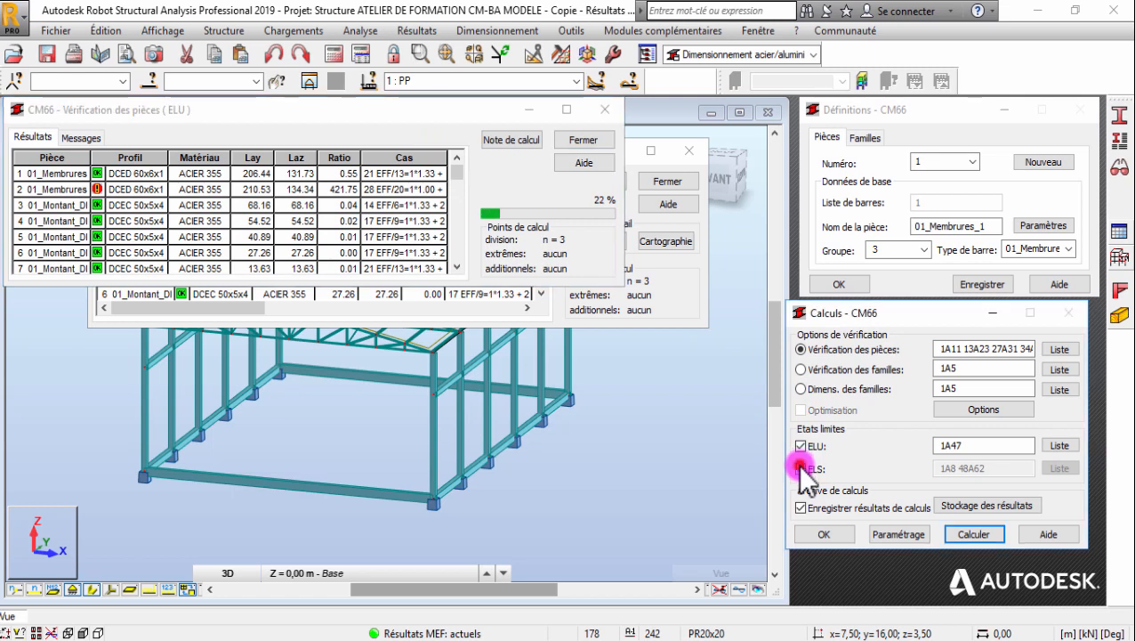
{"action": "left_click", "coordinate": [800, 446]}
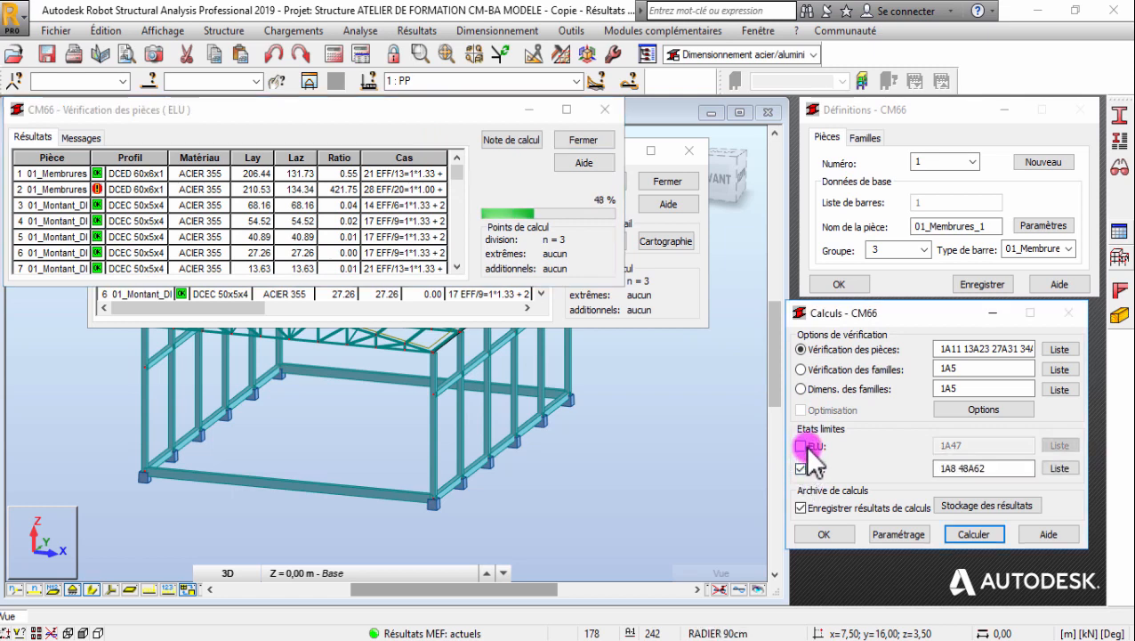
{"action": "left_click", "coordinate": [983, 534]}
- Show the ELU results list and spread out the ELS, ELU and combined verification windows so all three can be compared
{"action": "left_click_drag", "start_coordinate": [481, 147], "coordinate": [591, 365]}
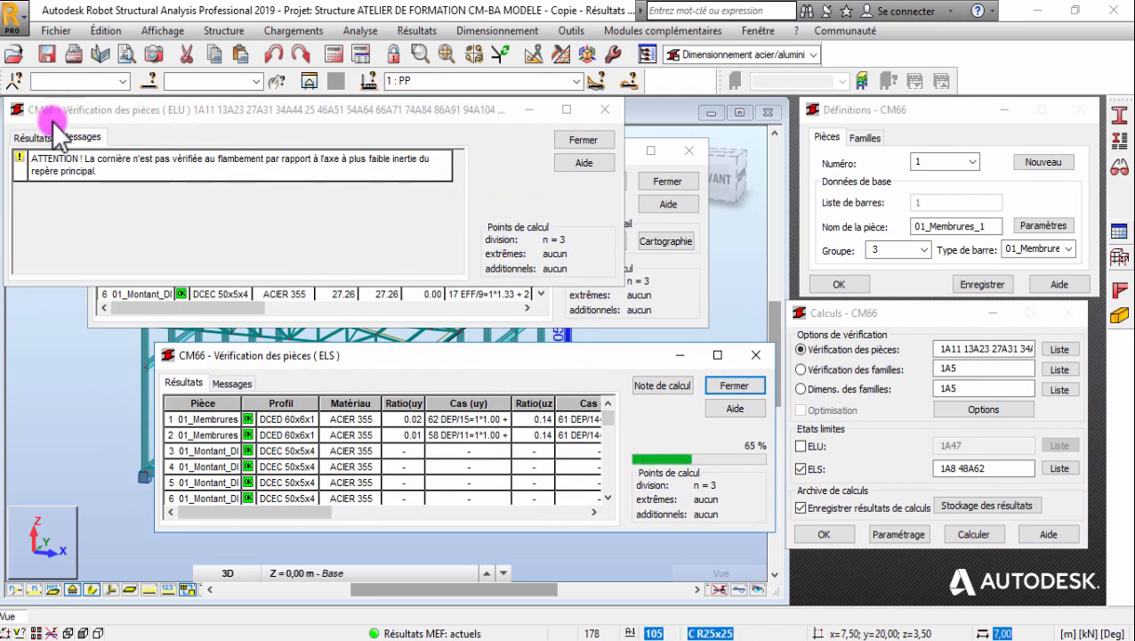
{"action": "left_click", "coordinate": [36, 140]}
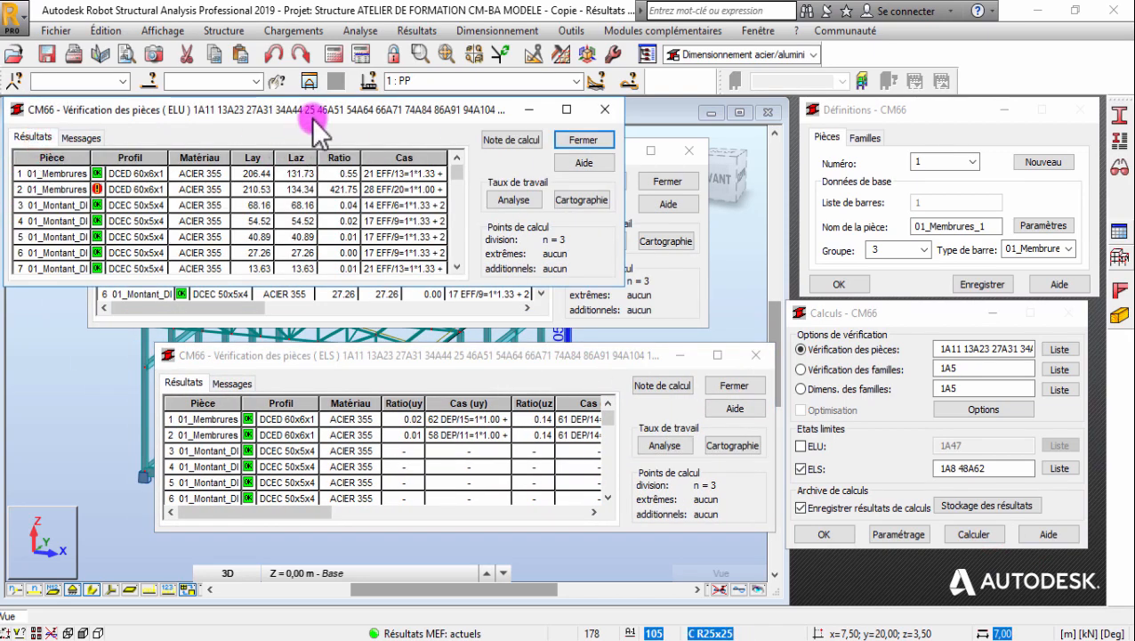
{"action": "left_click_drag", "start_coordinate": [304, 111], "coordinate": [793, 52]}
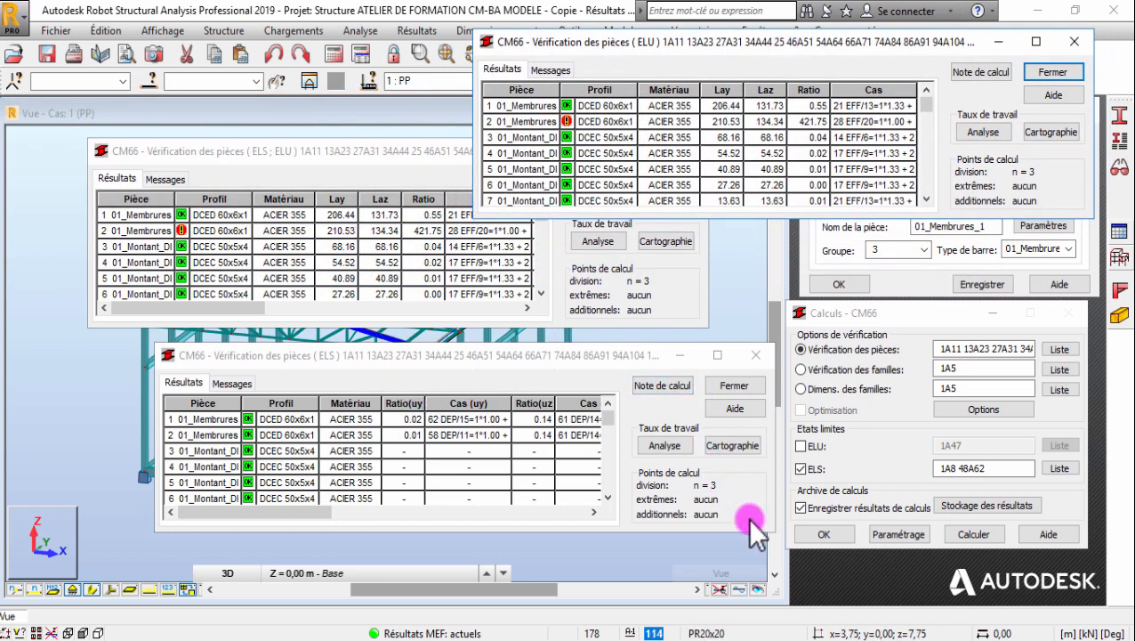
{"action": "left_click_drag", "start_coordinate": [344, 159], "coordinate": [269, 74]}
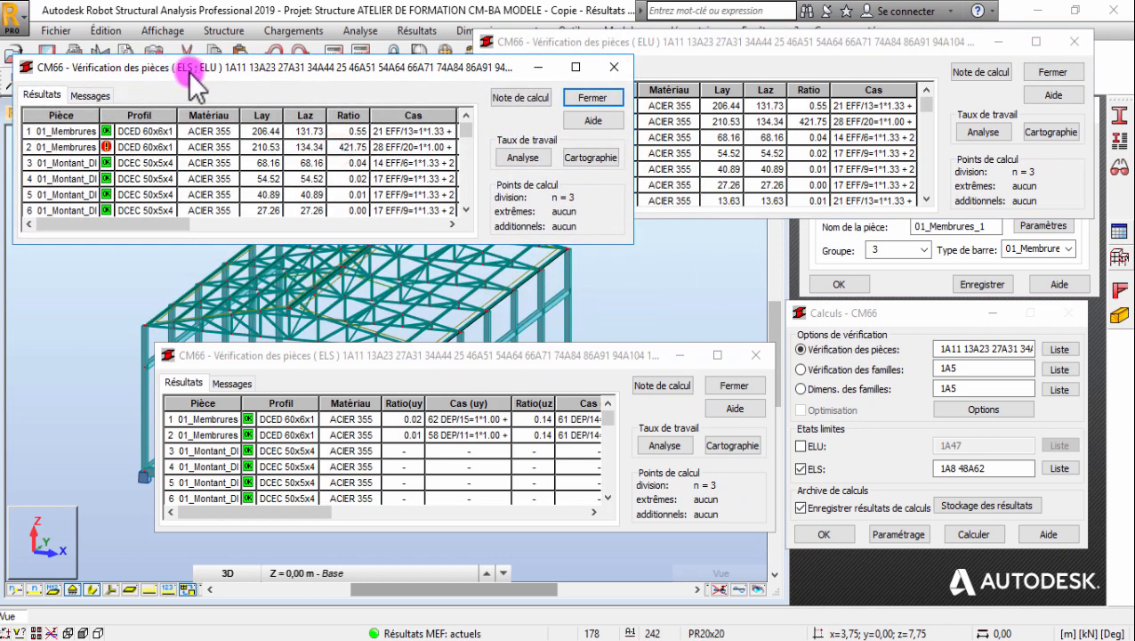
{"action": "left_click", "coordinate": [704, 63]}
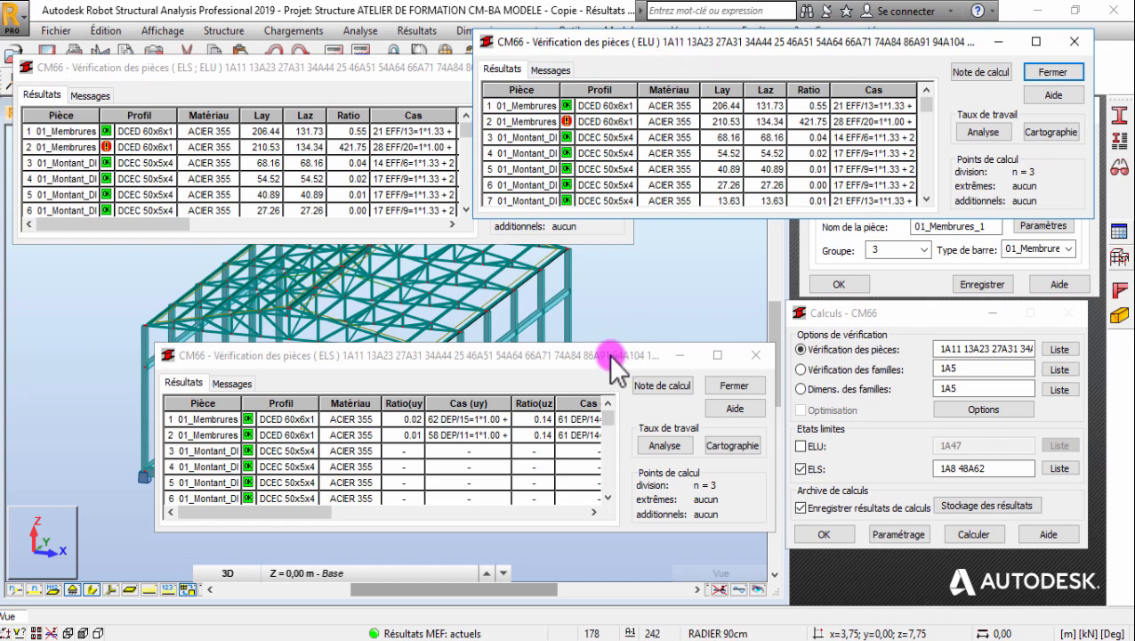
{"action": "left_click_drag", "start_coordinate": [615, 357], "coordinate": [619, 365]}
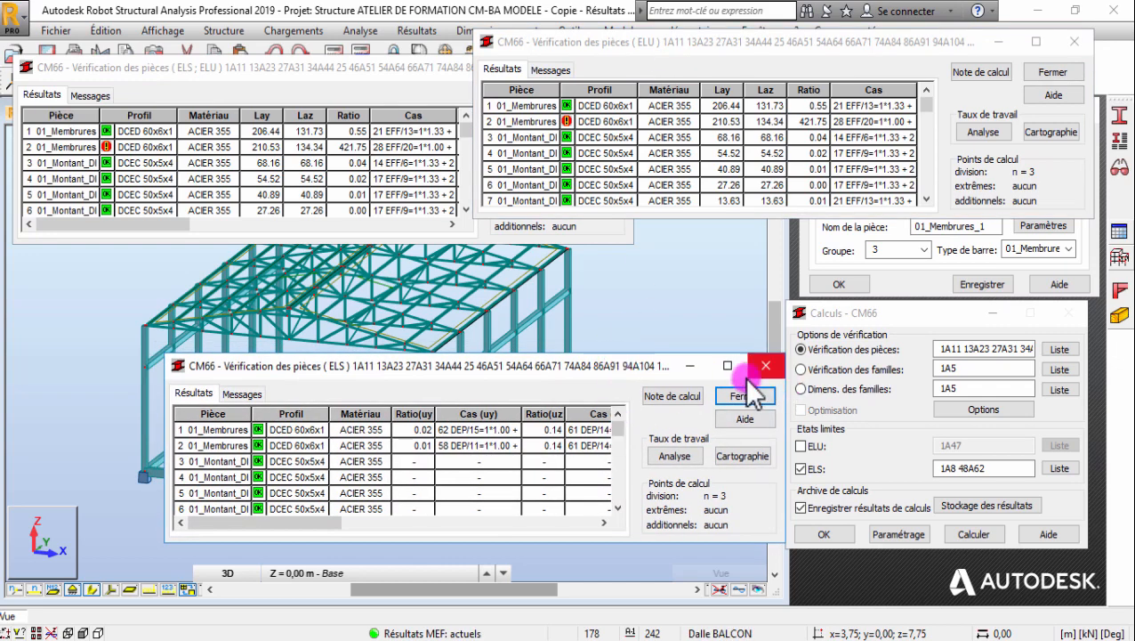
- Enlarge the ELS verification results to full screen and examine the status of every member through the end of the list
{"action": "left_click", "coordinate": [727, 365]}
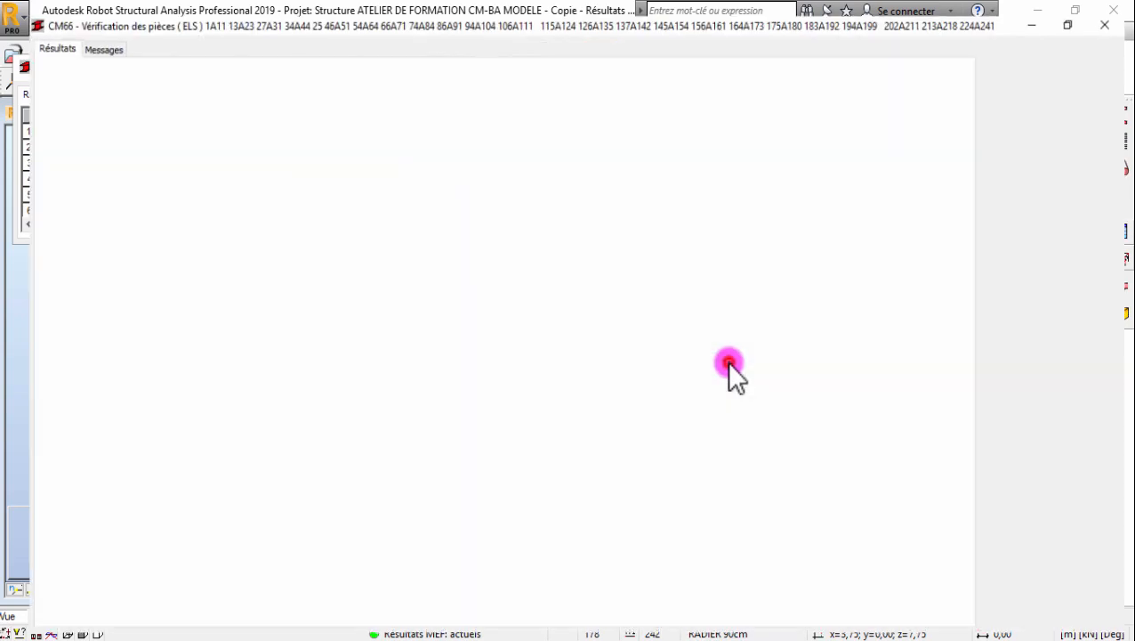
{"action": "scroll", "coordinate": [207, 238], "scroll_direction": "down", "scroll_amount": 20}
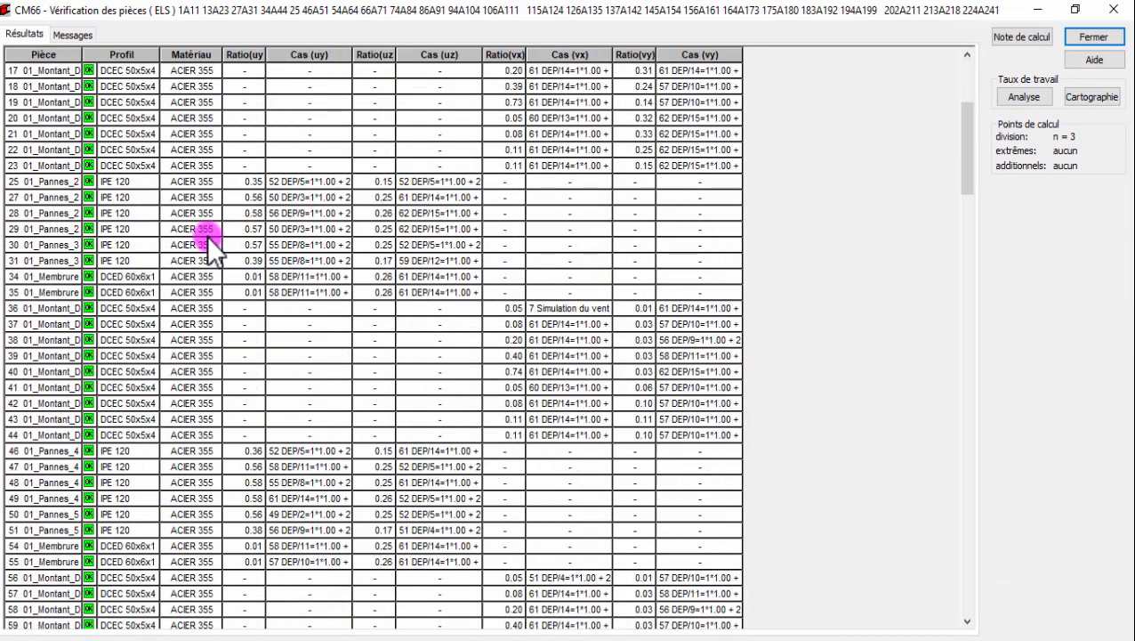
{"action": "scroll", "coordinate": [196, 261], "scroll_direction": "down", "scroll_amount": 20}
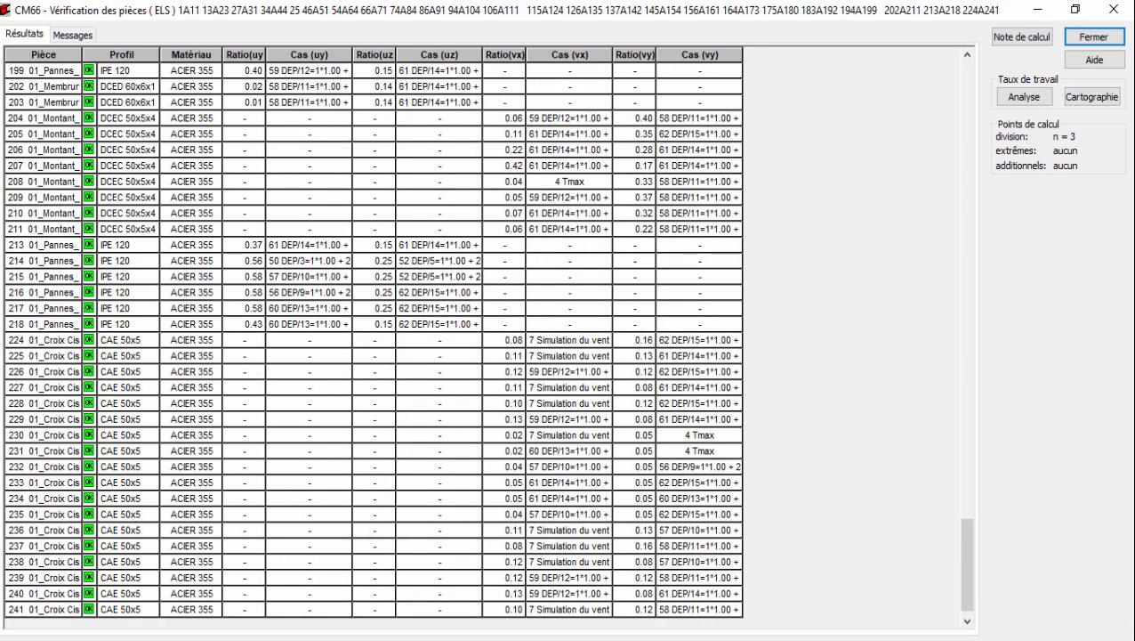
{"action": "scroll", "coordinate": [89, 360], "scroll_direction": "up", "scroll_amount": 1}
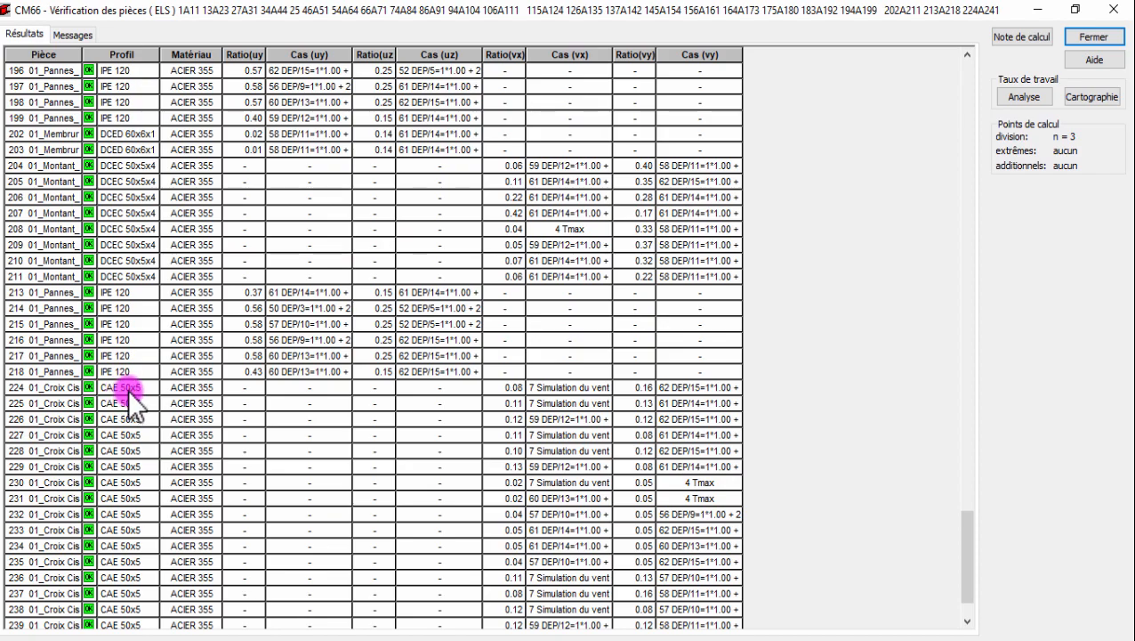
{"action": "scroll", "coordinate": [178, 355], "scroll_direction": "up", "scroll_amount": 20}
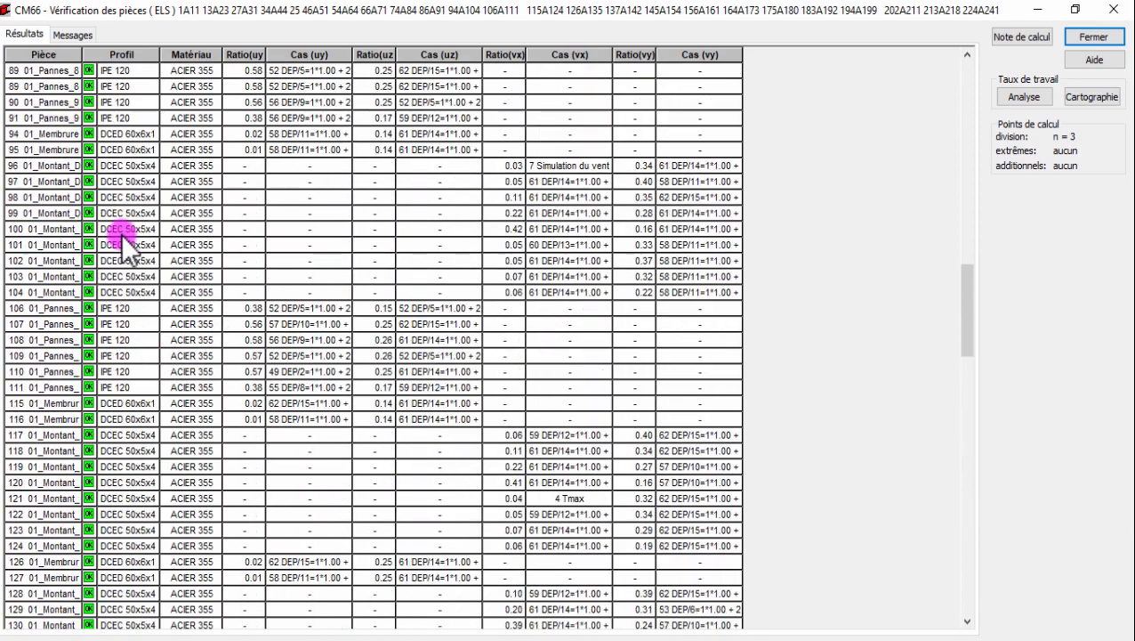
{"action": "scroll", "coordinate": [254, 150], "scroll_direction": "up", "scroll_amount": 20}
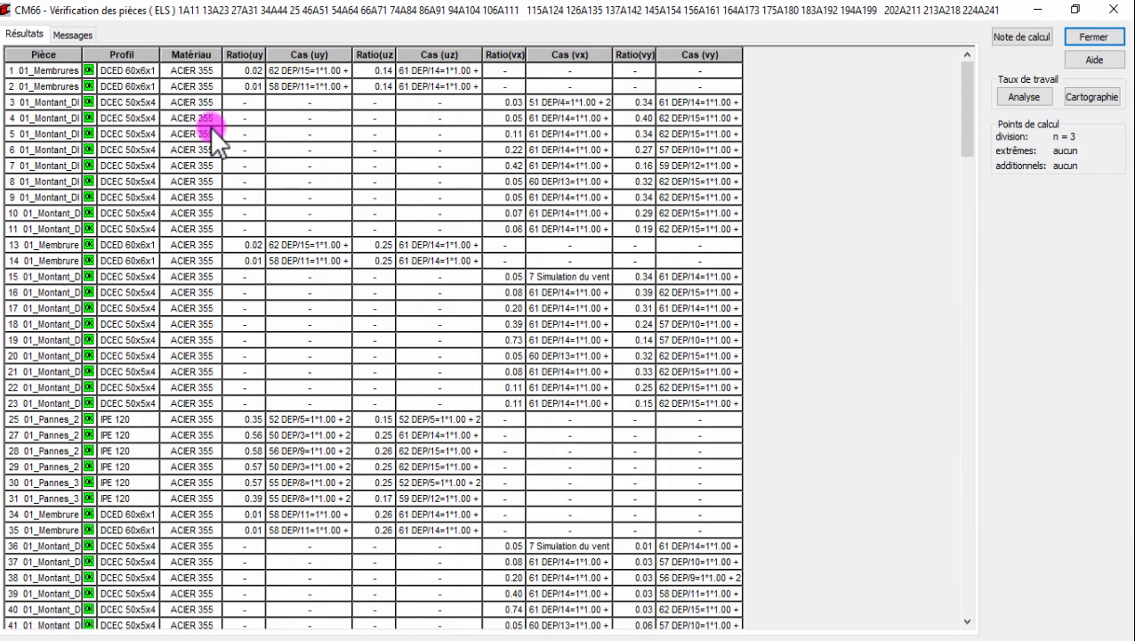
- Sort the ELS results by Ratio(uy) in descending order and review the most heavily used members
{"action": "left_click", "coordinate": [244, 53]}
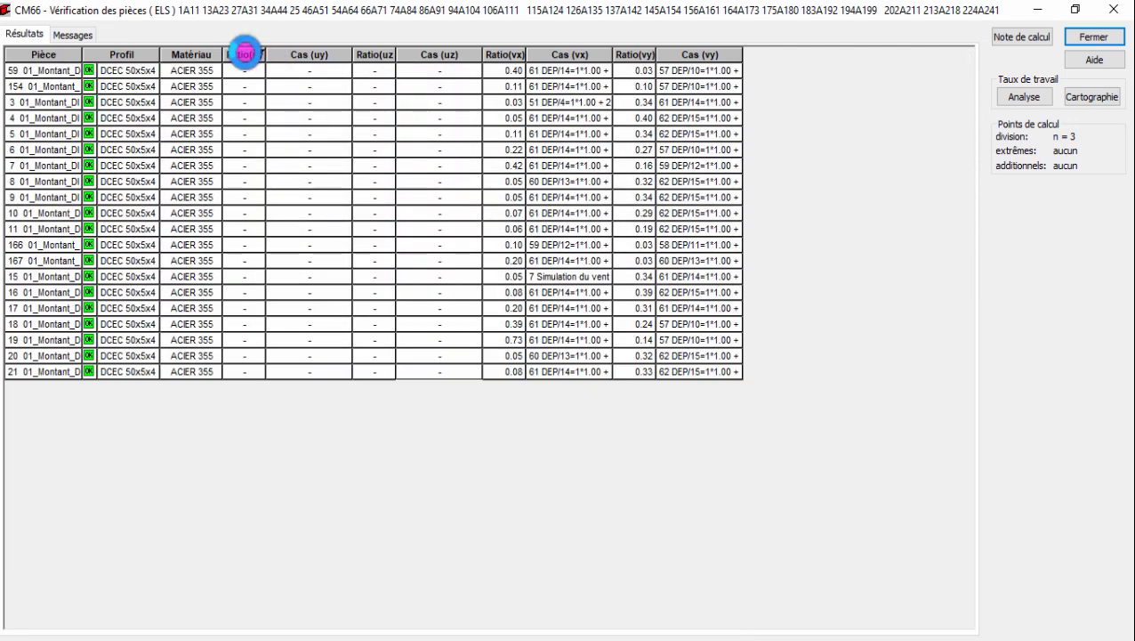
{"action": "left_click", "coordinate": [252, 58]}
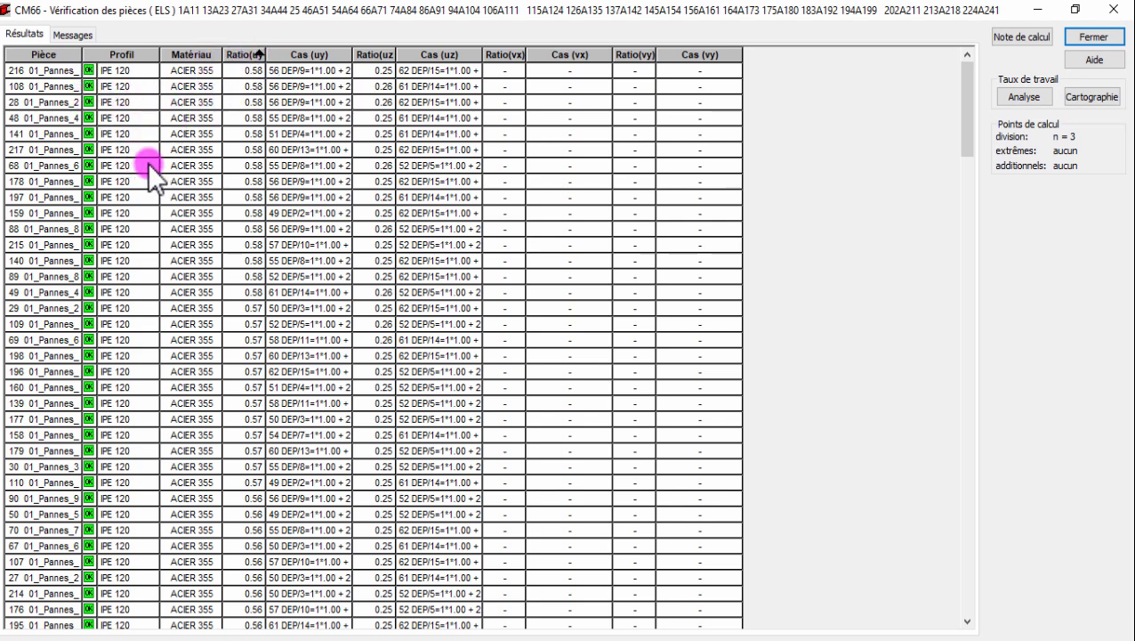
{"action": "scroll", "coordinate": [160, 223], "scroll_direction": "down", "scroll_amount": 5}
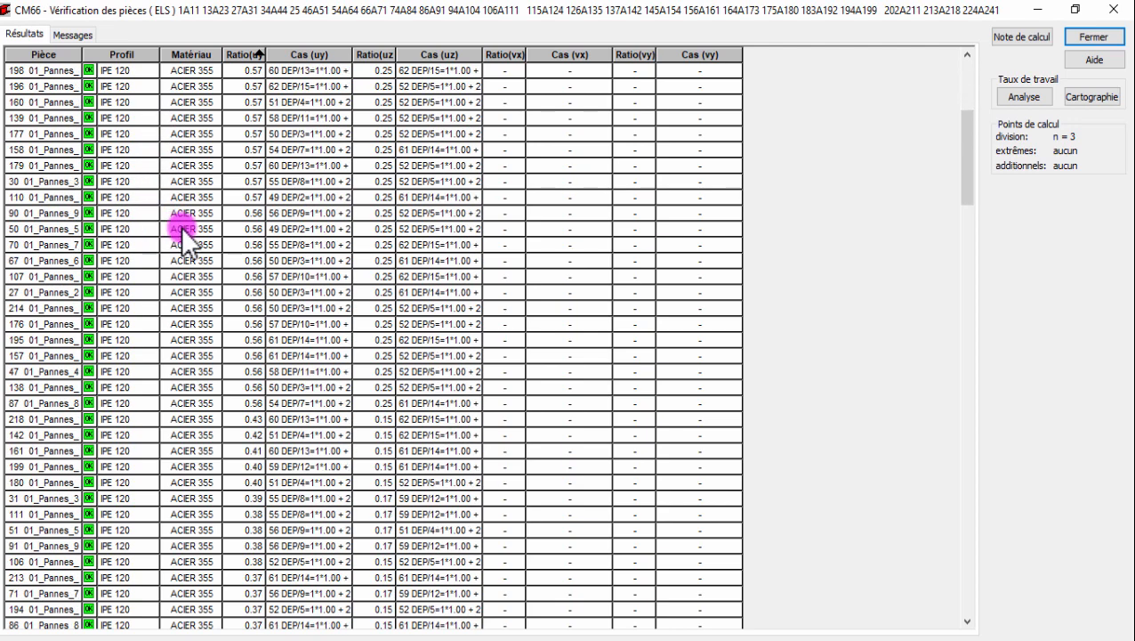
{"action": "scroll", "coordinate": [204, 233], "scroll_direction": "up", "scroll_amount": 5}
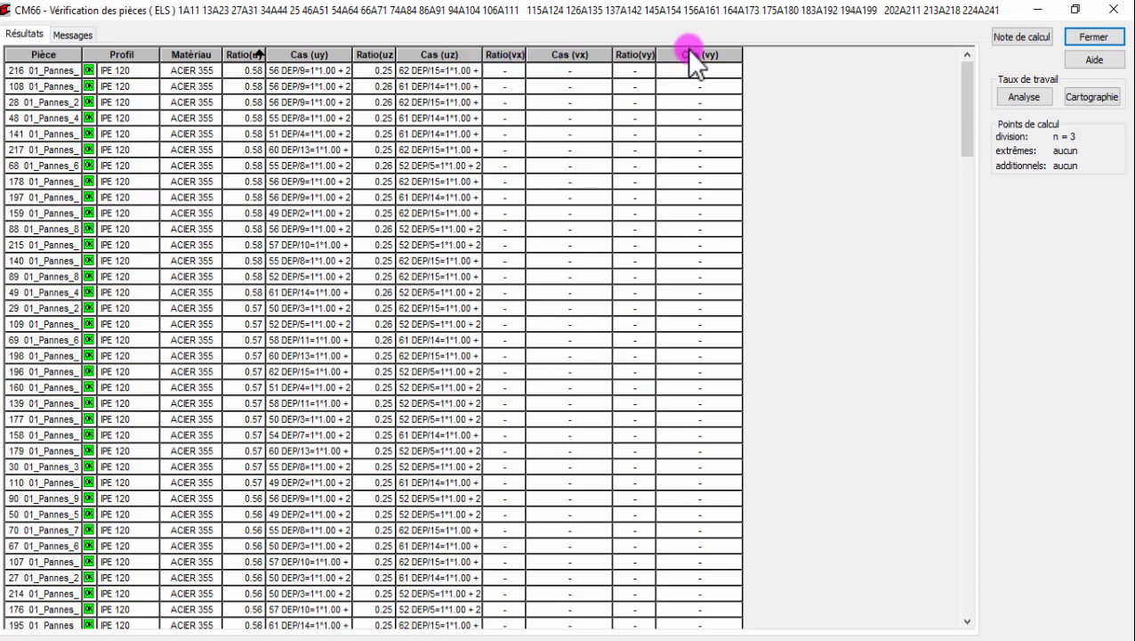
- Check the messages of the ELS verification and close its results window
{"action": "left_click", "coordinate": [65, 33]}
{"action": "left_click", "coordinate": [27, 35]}
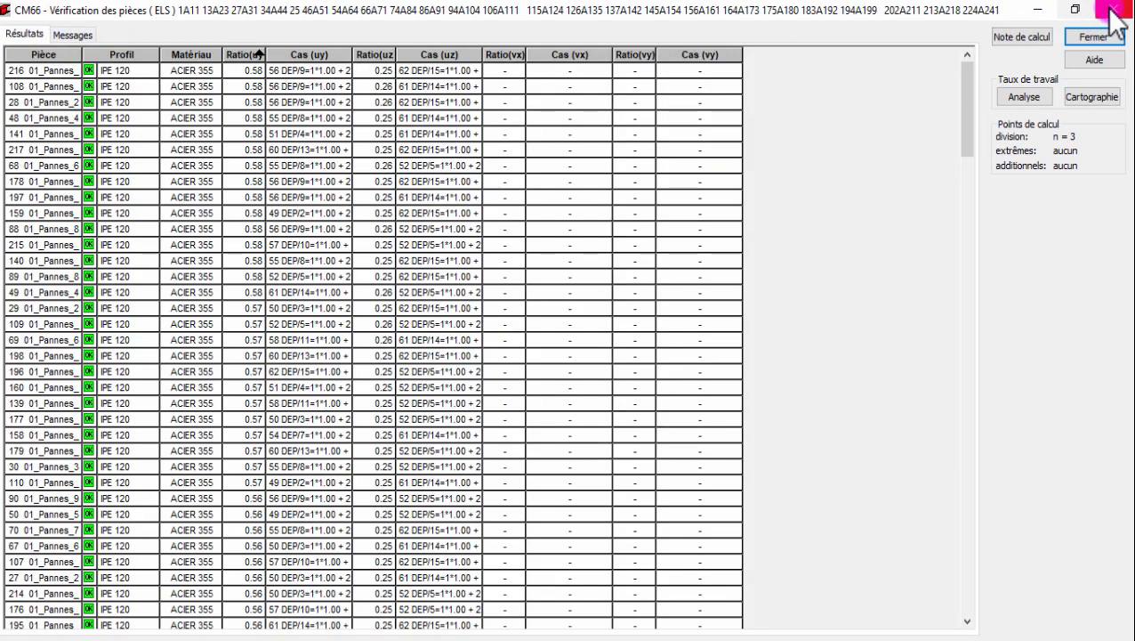
{"action": "left_click", "coordinate": [1094, 36]}
{"action": "left_click", "coordinate": [462, 380]}
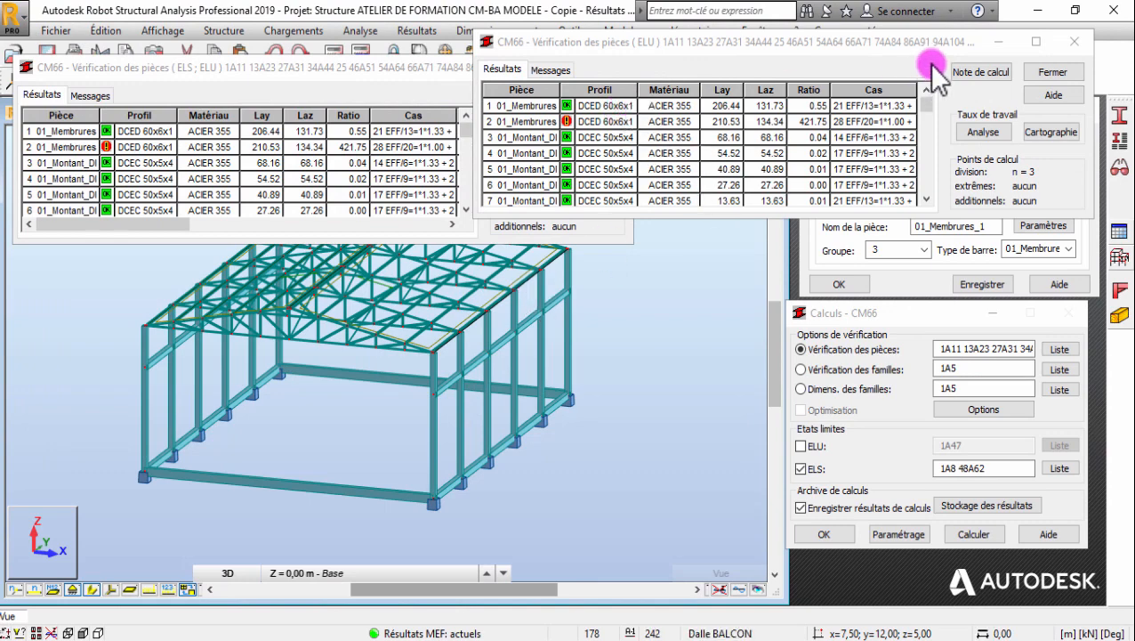
- Bring the ELU verification results to full screen and examine the status and ratio of the members down the list
{"action": "left_click_drag", "start_coordinate": [770, 42], "coordinate": [557, 195]}
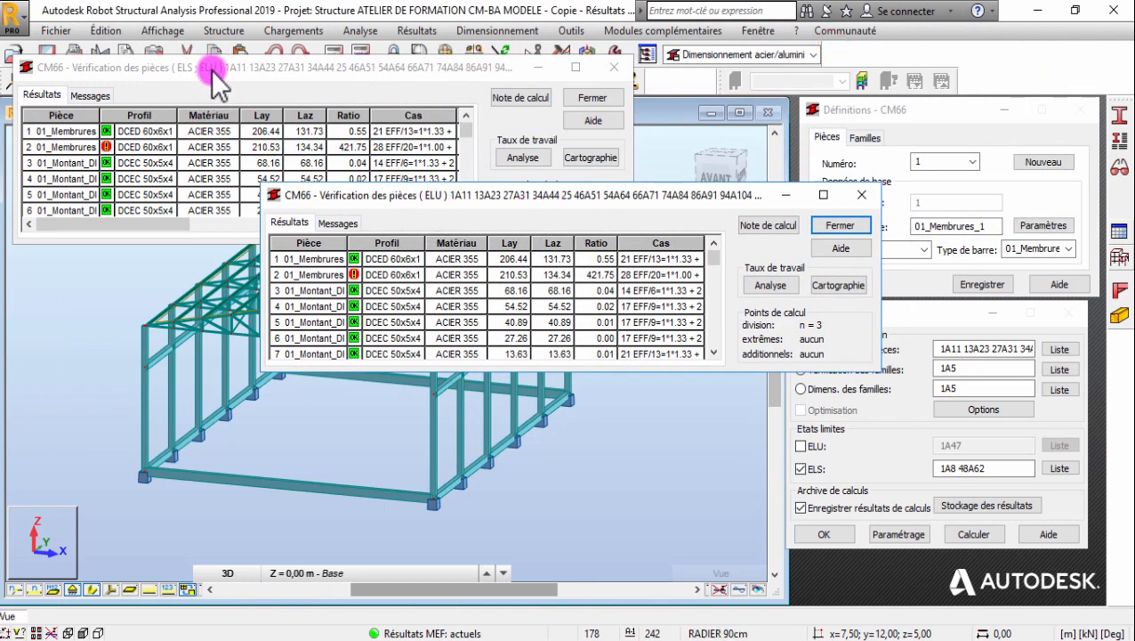
{"action": "left_click", "coordinate": [811, 349]}
{"action": "left_click", "coordinate": [823, 194]}
{"action": "left_click", "coordinate": [355, 263]}
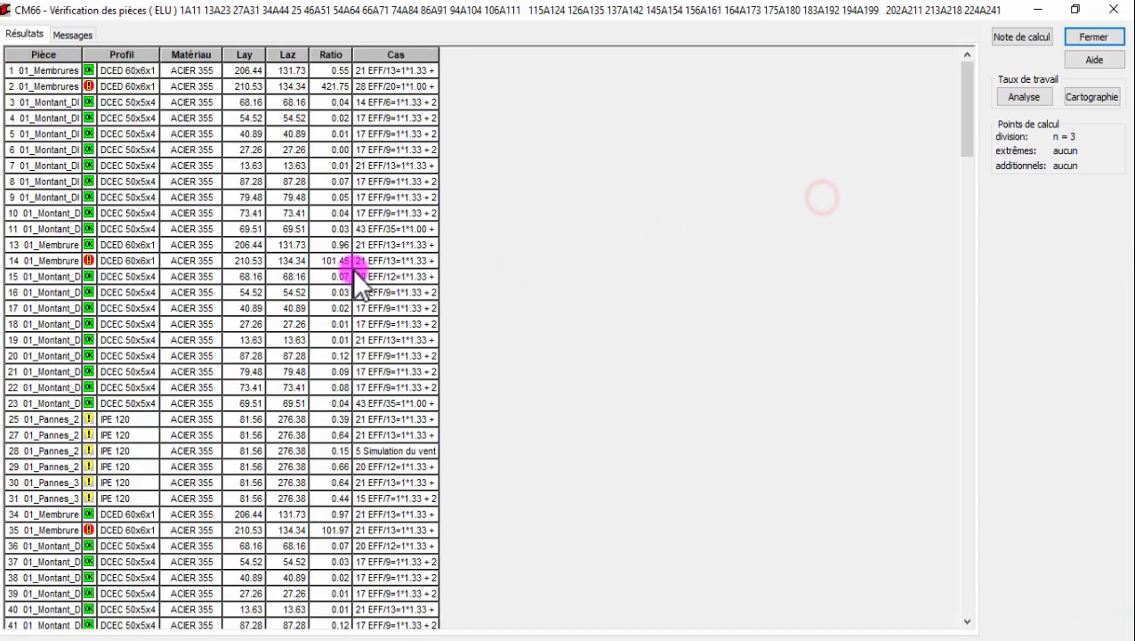
{"action": "scroll", "coordinate": [268, 368], "scroll_direction": "down", "scroll_amount": 20}
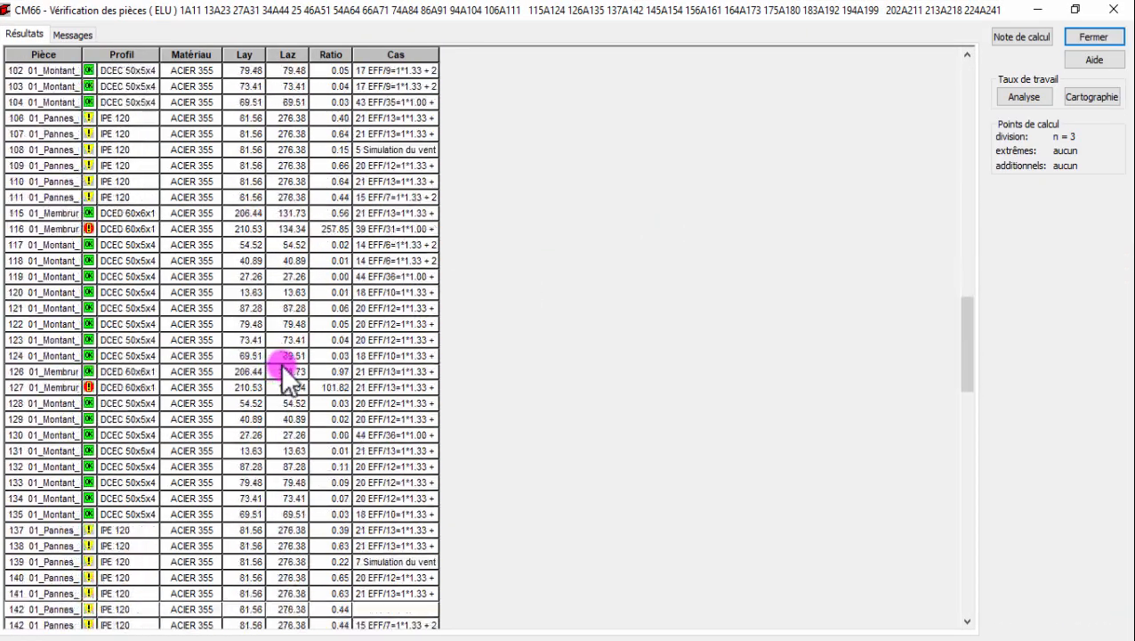
{"action": "scroll", "coordinate": [276, 352], "scroll_direction": "down", "scroll_amount": 1}
{"action": "scroll", "coordinate": [267, 312], "scroll_direction": "up", "scroll_amount": 20}
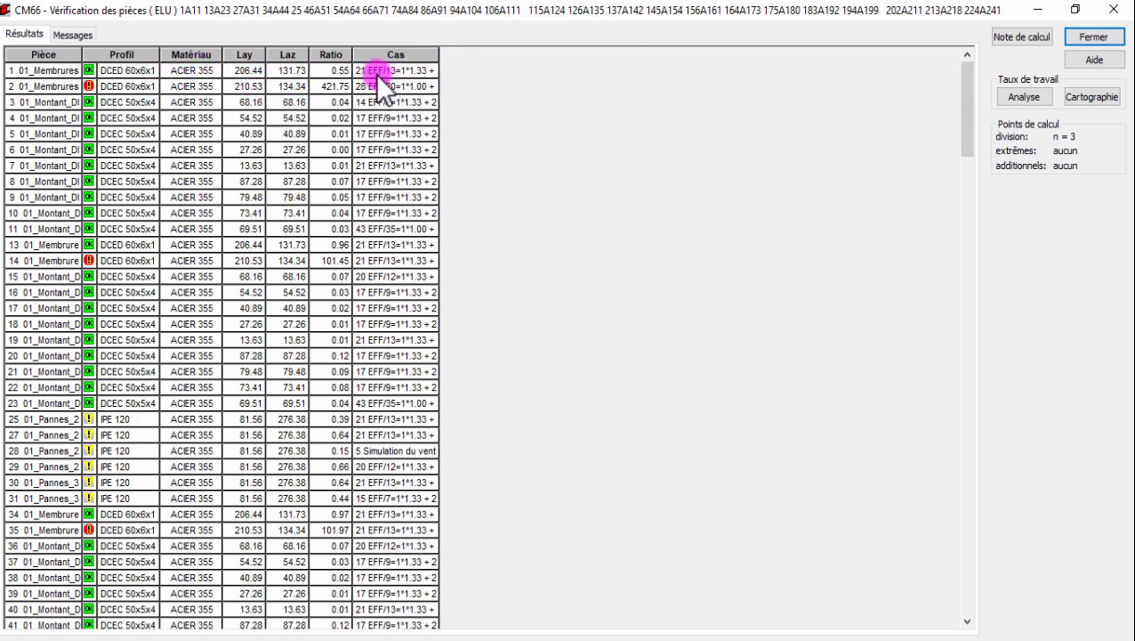
- Sort the ELU verification results by Ratio in descending order
{"action": "left_click", "coordinate": [336, 53]}
{"action": "left_click", "coordinate": [336, 53]}
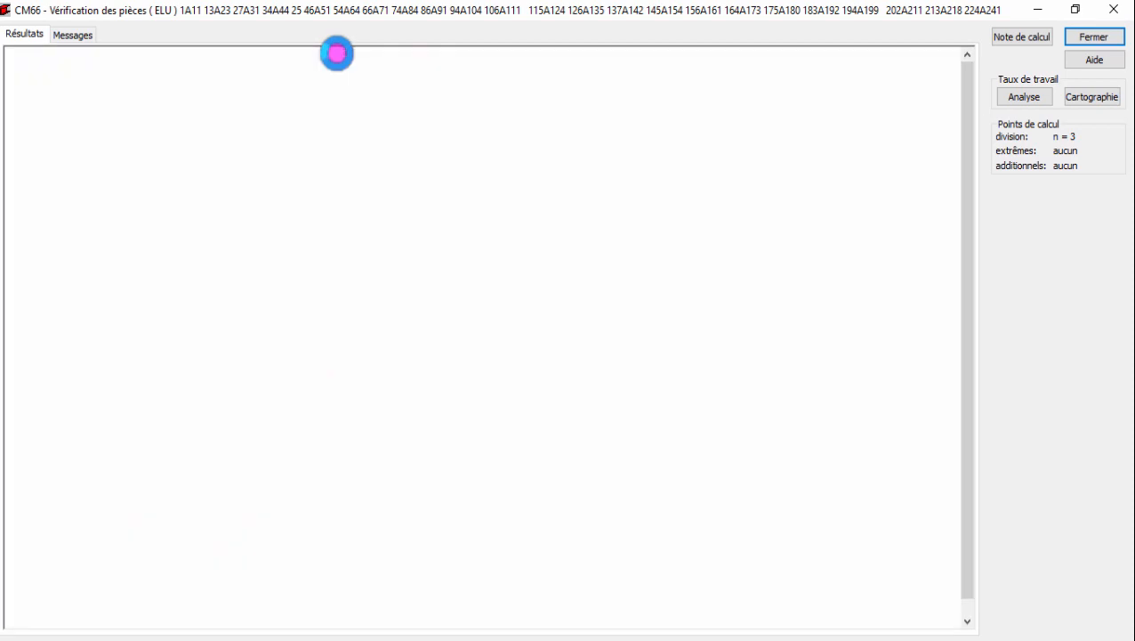
{"action": "left_click", "coordinate": [336, 54]}
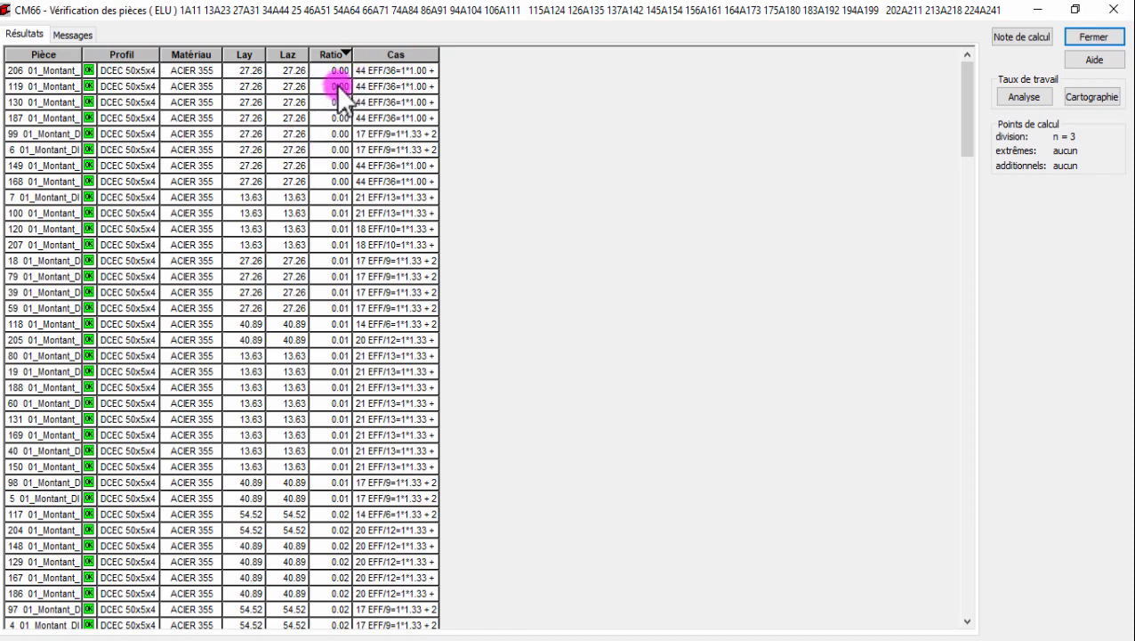
{"action": "scroll", "coordinate": [358, 204], "scroll_direction": "down", "scroll_amount": 7}
{"action": "scroll", "coordinate": [358, 178], "scroll_direction": "up", "scroll_amount": 7}
{"action": "left_click", "coordinate": [339, 53]}
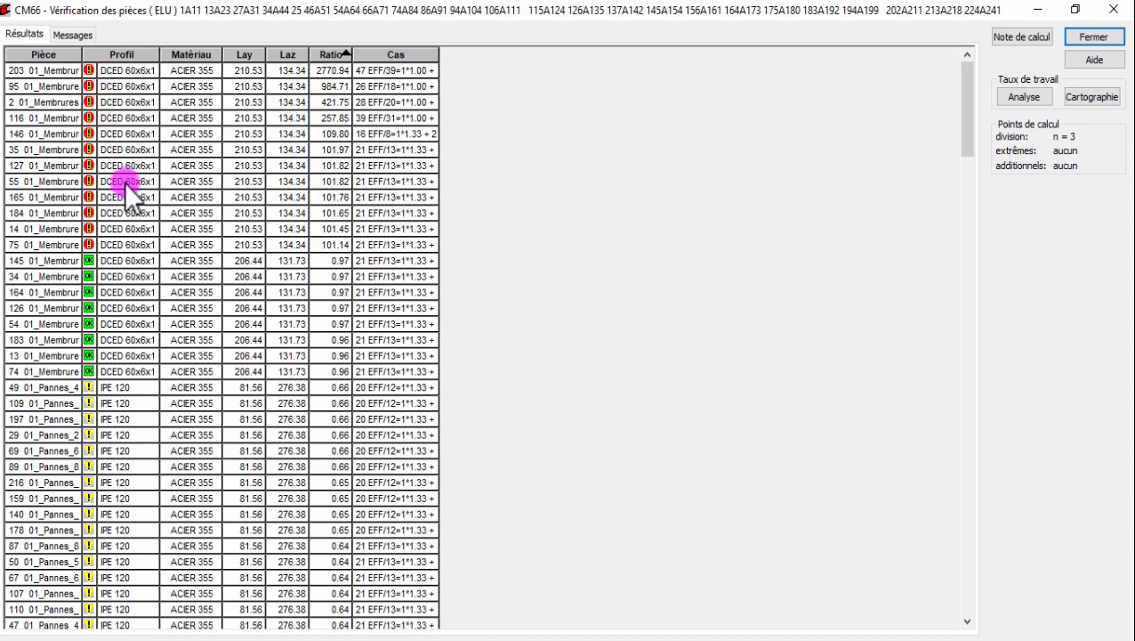
- Examine the sorted ELU list for failing and flagged members, and restore the results window to its smaller size over the model
{"action": "scroll", "coordinate": [187, 199], "scroll_direction": "down", "scroll_amount": 20}
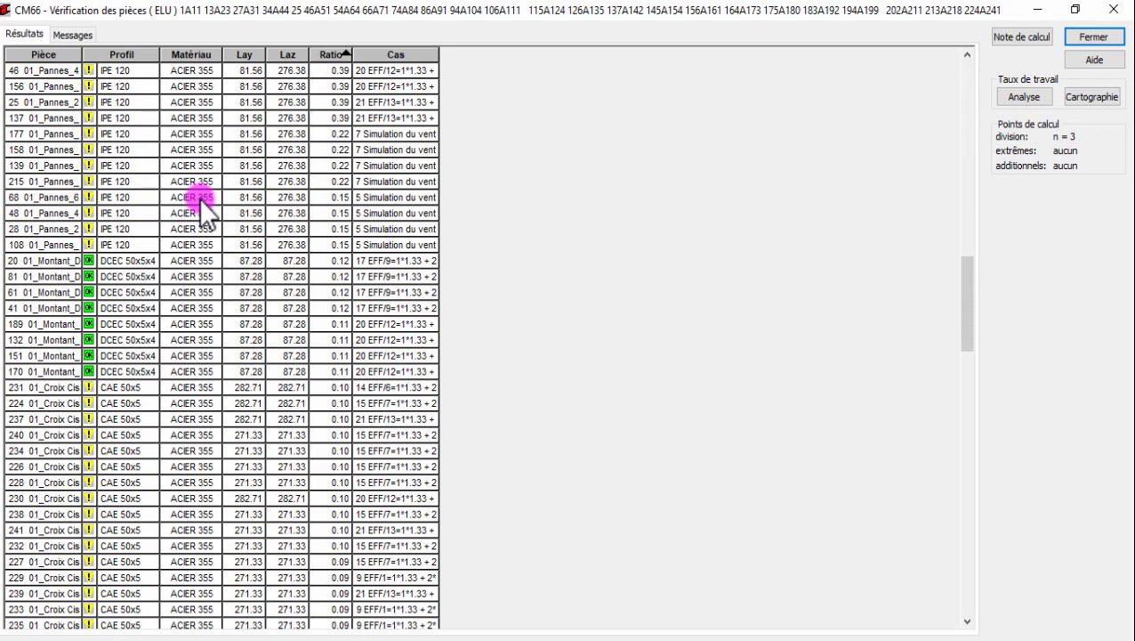
{"action": "scroll", "coordinate": [223, 210], "scroll_direction": "down", "scroll_amount": 4}
{"action": "scroll", "coordinate": [244, 223], "scroll_direction": "up", "scroll_amount": 15}
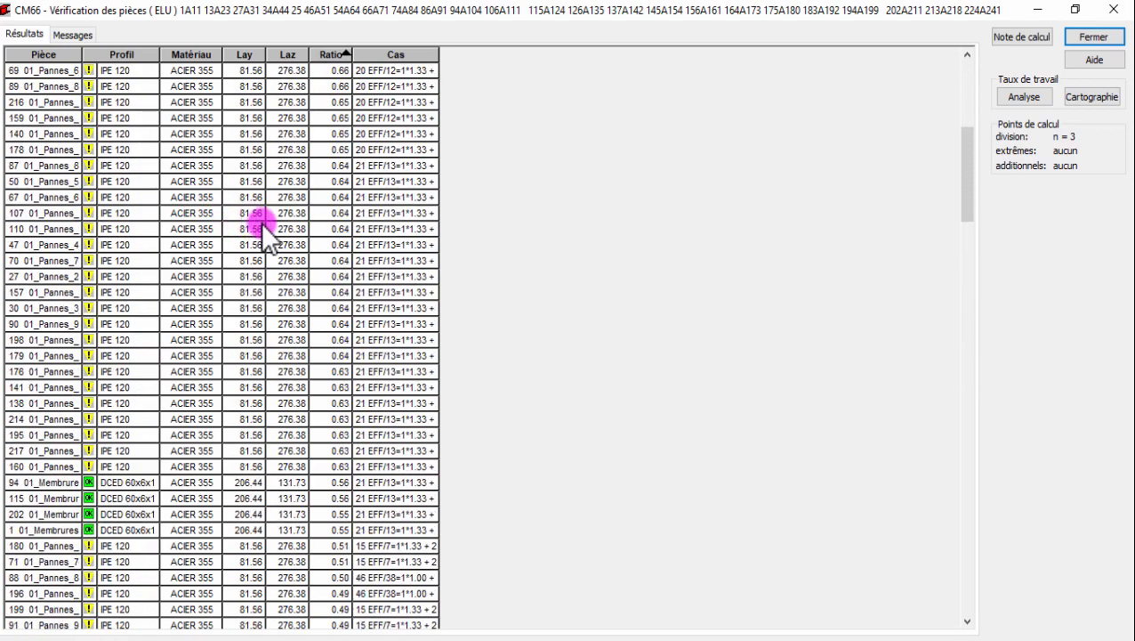
{"action": "scroll", "coordinate": [264, 229], "scroll_direction": "down", "scroll_amount": 5}
{"action": "scroll", "coordinate": [293, 218], "scroll_direction": "up", "scroll_amount": 14}
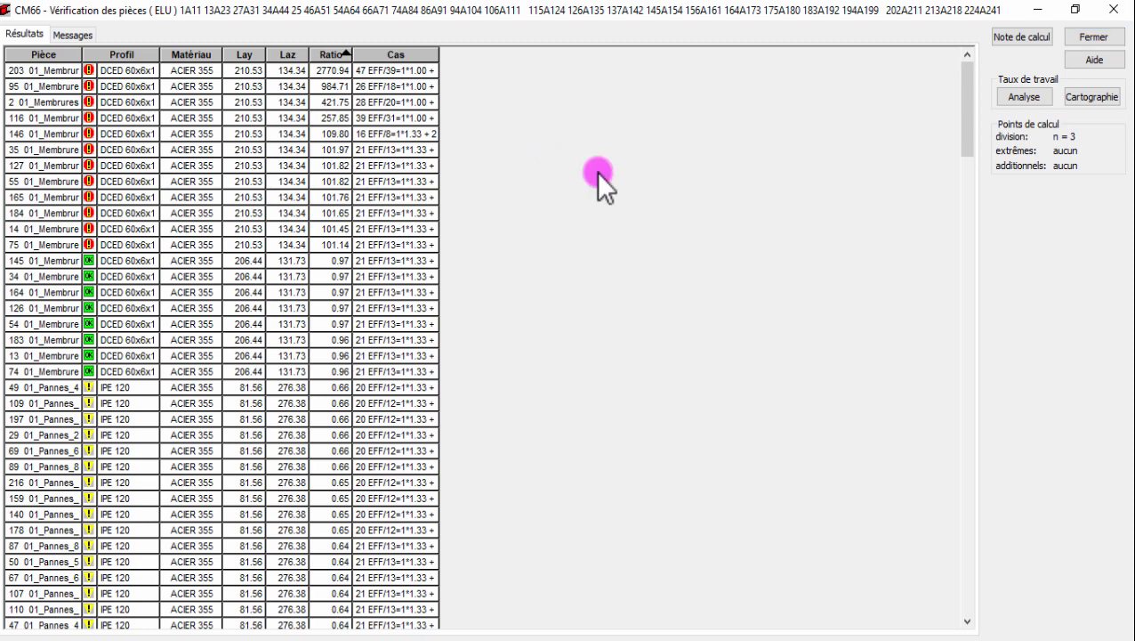
{"action": "left_click", "coordinate": [1076, 9]}
{"action": "left_click_drag", "start_coordinate": [503, 194], "coordinate": [366, 148]}
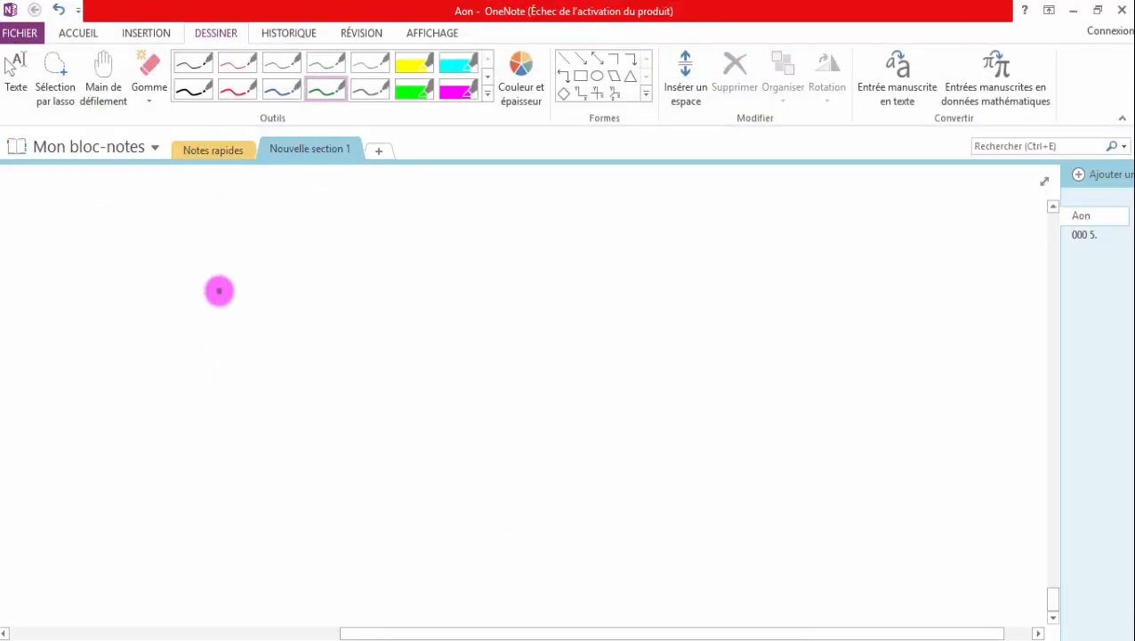
- Switch to OneNote and handwrite the ratio formula R = Nap / NAdm in green pen on the blank page
{"action": "left_click_drag", "start_coordinate": [230, 270], "coordinate": [231, 354]}
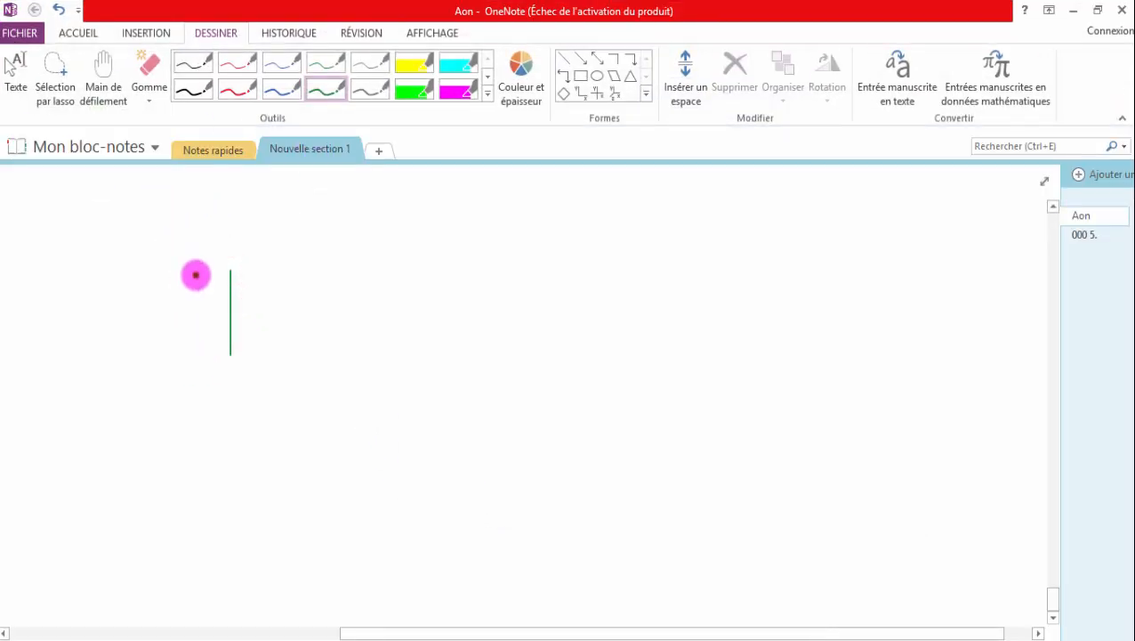
{"action": "mouse_move", "coordinate": [195, 274]}
{"action": "left_mouse_down"}
{"action": "mouse_move", "coordinate": [251, 248]}
{"action": "mouse_move", "coordinate": [230, 308]}
{"action": "mouse_move", "coordinate": [277, 340]}
{"action": "left_mouse_up"}
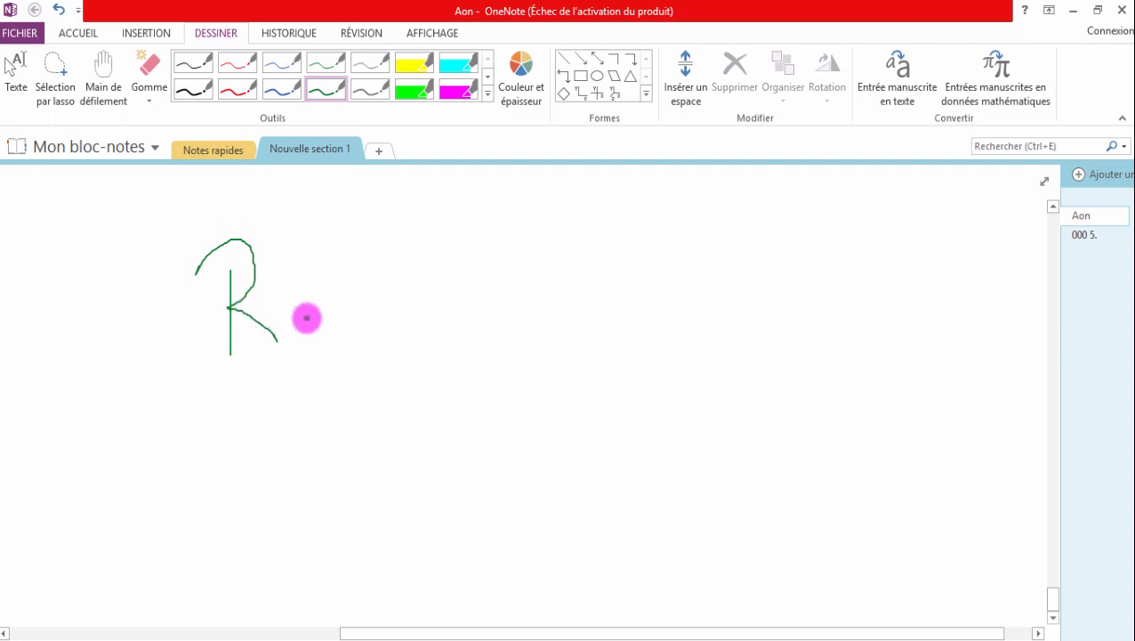
{"action": "left_click_drag", "start_coordinate": [314, 304], "coordinate": [379, 303]}
{"action": "left_click_drag", "start_coordinate": [323, 331], "coordinate": [379, 331]}
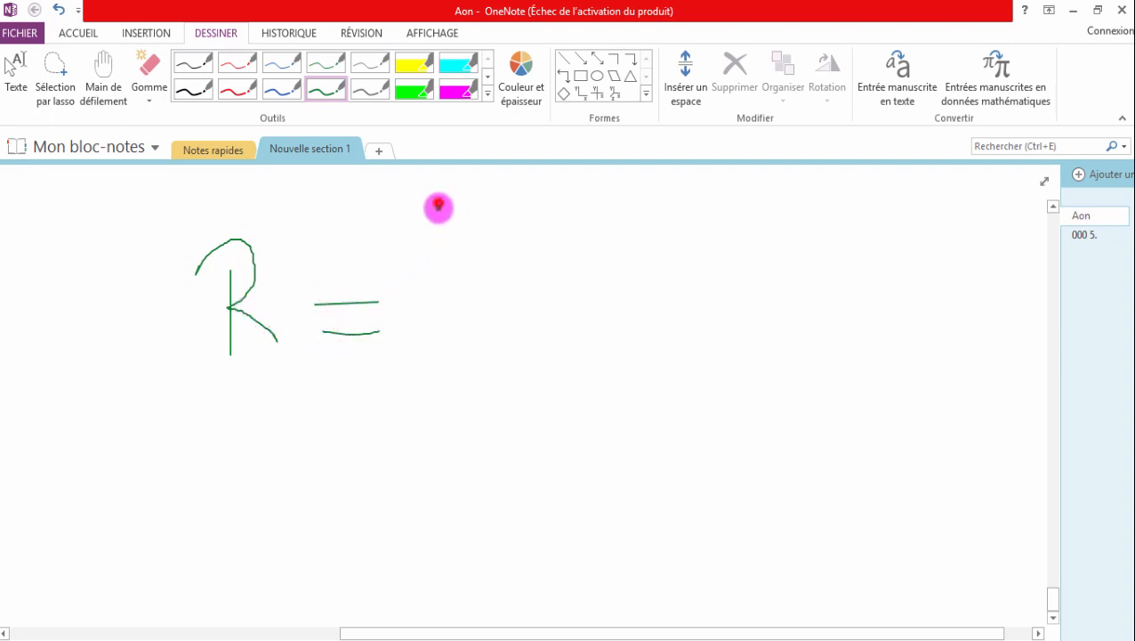
{"action": "left_click_drag", "start_coordinate": [438, 193], "coordinate": [438, 269]}
{"action": "mouse_move", "coordinate": [439, 195]}
{"action": "left_mouse_down"}
{"action": "mouse_move", "coordinate": [482, 254]}
{"action": "mouse_move", "coordinate": [494, 188]}
{"action": "left_mouse_up"}
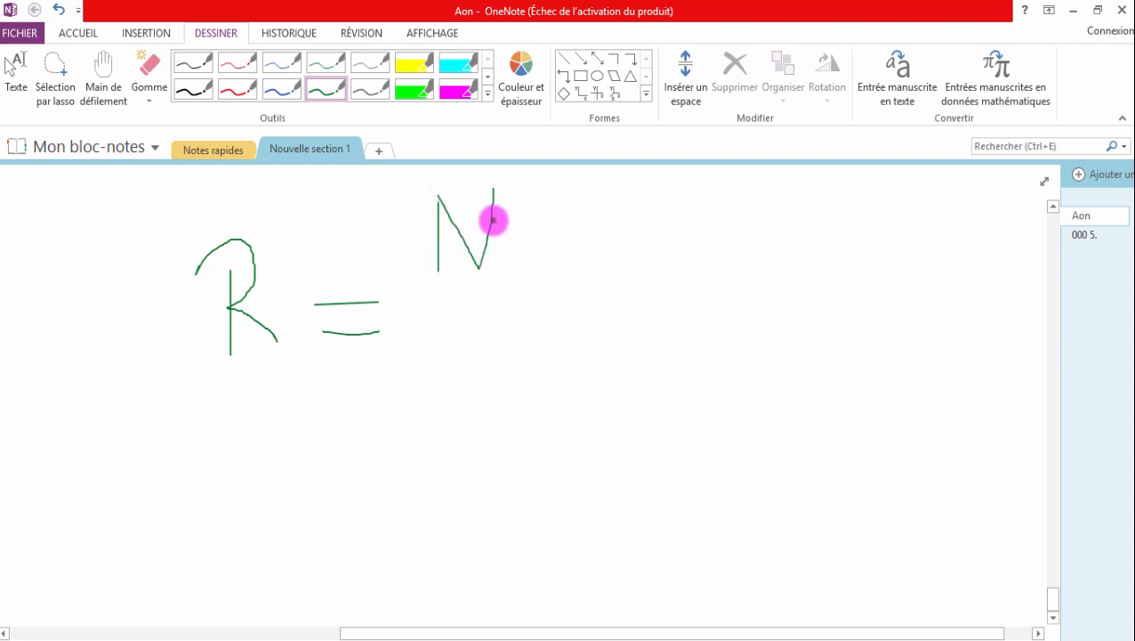
{"action": "mouse_move", "coordinate": [505, 260]}
{"action": "left_mouse_down"}
{"action": "mouse_move", "coordinate": [490, 261]}
{"action": "mouse_move", "coordinate": [514, 268]}
{"action": "mouse_move", "coordinate": [517, 305]}
{"action": "left_mouse_up"}
{"action": "mouse_move", "coordinate": [522, 249]}
{"action": "left_mouse_down"}
{"action": "mouse_move", "coordinate": [532, 258]}
{"action": "mouse_move", "coordinate": [519, 272]}
{"action": "left_mouse_up"}
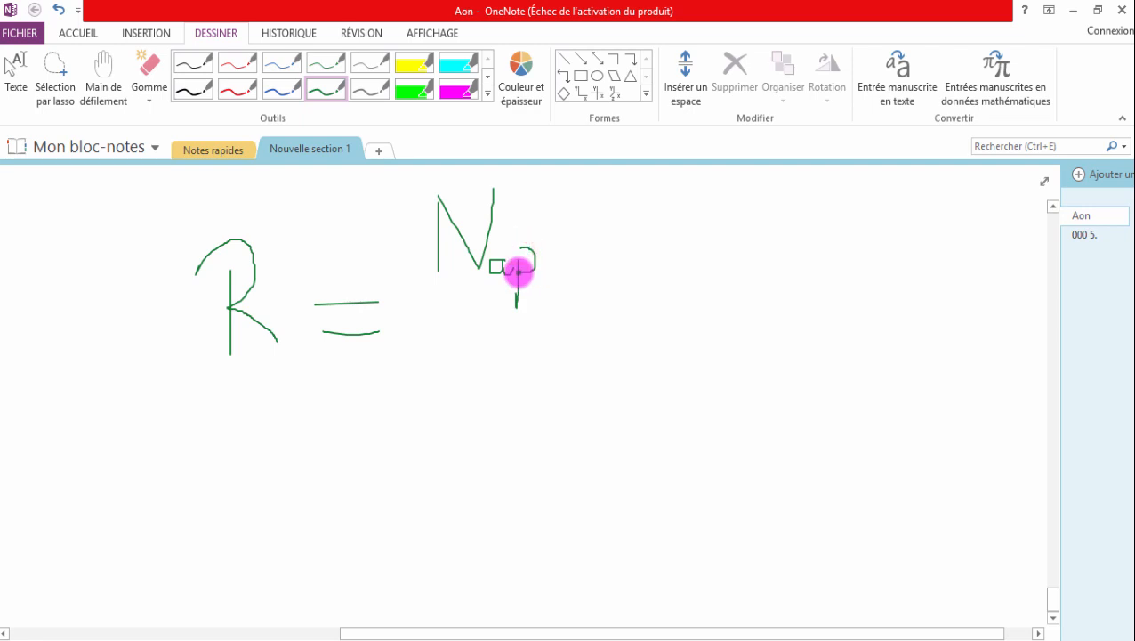
{"action": "left_click_drag", "start_coordinate": [425, 313], "coordinate": [555, 307]}
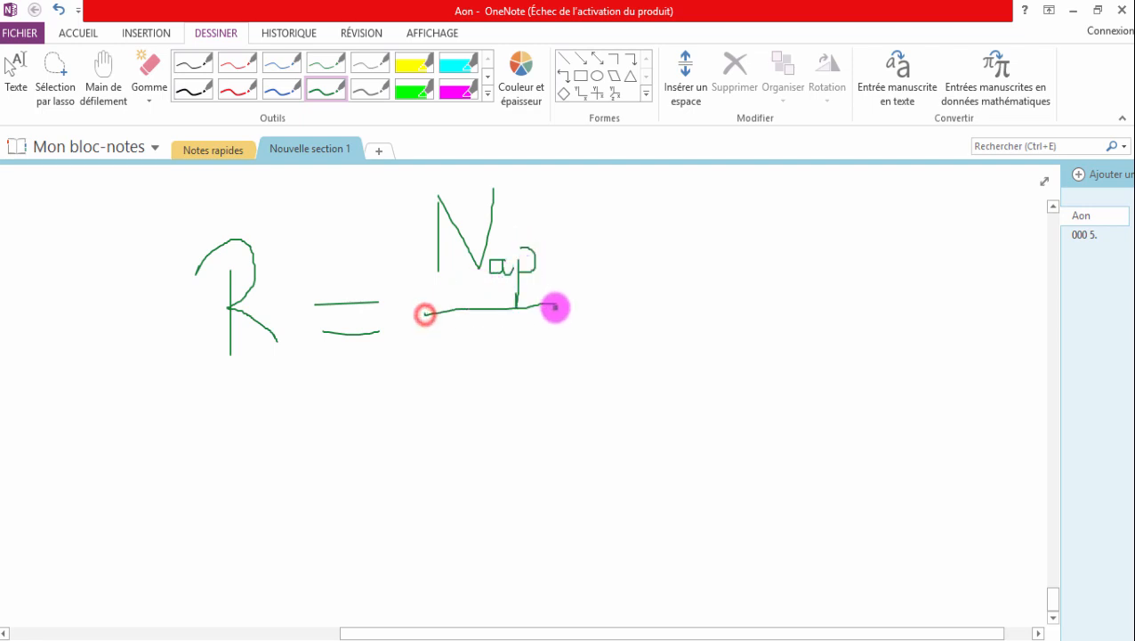
{"action": "left_click_drag", "start_coordinate": [467, 362], "coordinate": [466, 406]}
{"action": "left_click_drag", "start_coordinate": [472, 359], "coordinate": [499, 388]}
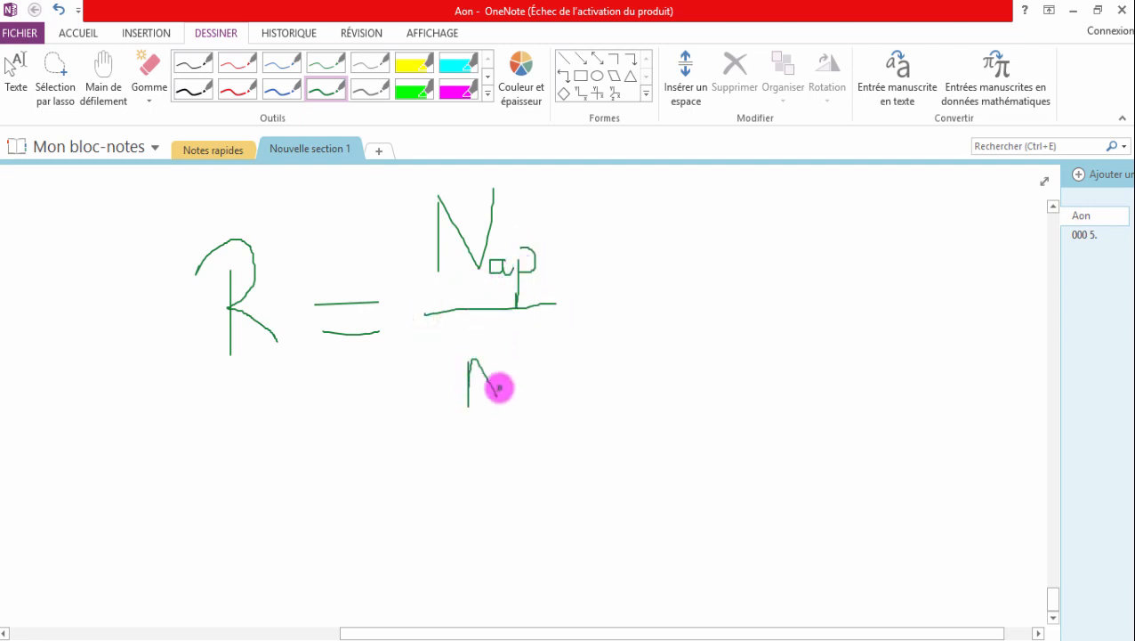
{"action": "mouse_move", "coordinate": [510, 344]}
{"action": "left_mouse_down"}
{"action": "mouse_move", "coordinate": [508, 408]}
{"action": "mouse_move", "coordinate": [528, 408]}
{"action": "mouse_move", "coordinate": [537, 392]}
{"action": "mouse_move", "coordinate": [529, 405]}
{"action": "mouse_move", "coordinate": [541, 392]}
{"action": "mouse_move", "coordinate": [562, 396]}
{"action": "left_mouse_up"}
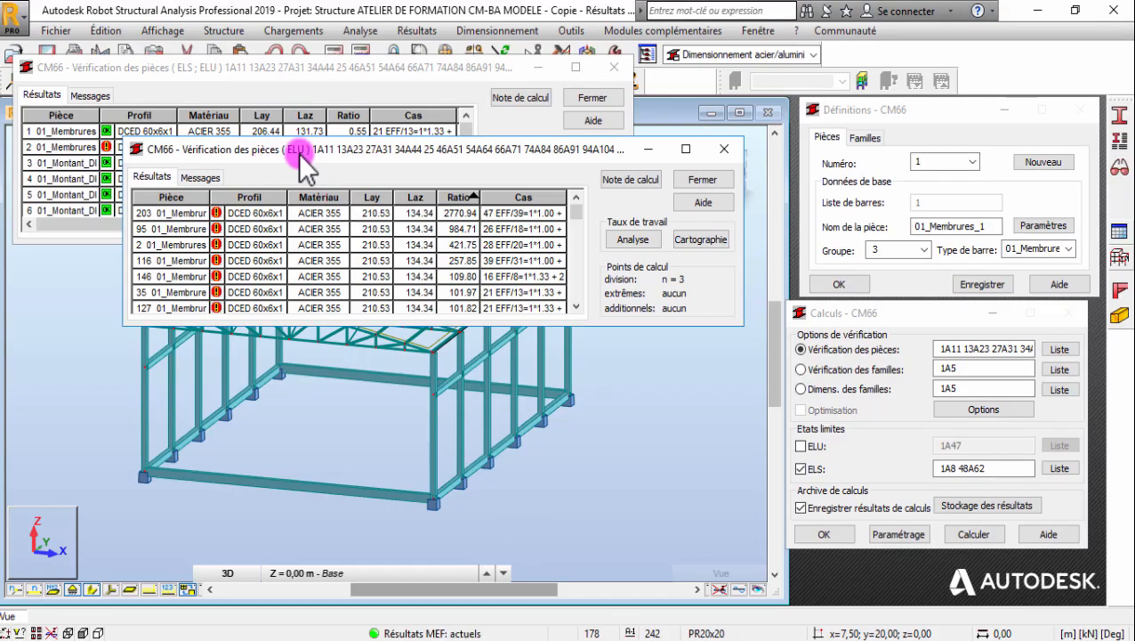
- Heighten the ELU results window in Robot to show more ratios, and add "= 0,97" to the handwritten formula in OneNote
{"action": "left_click_drag", "start_coordinate": [587, 326], "coordinate": [586, 504]}
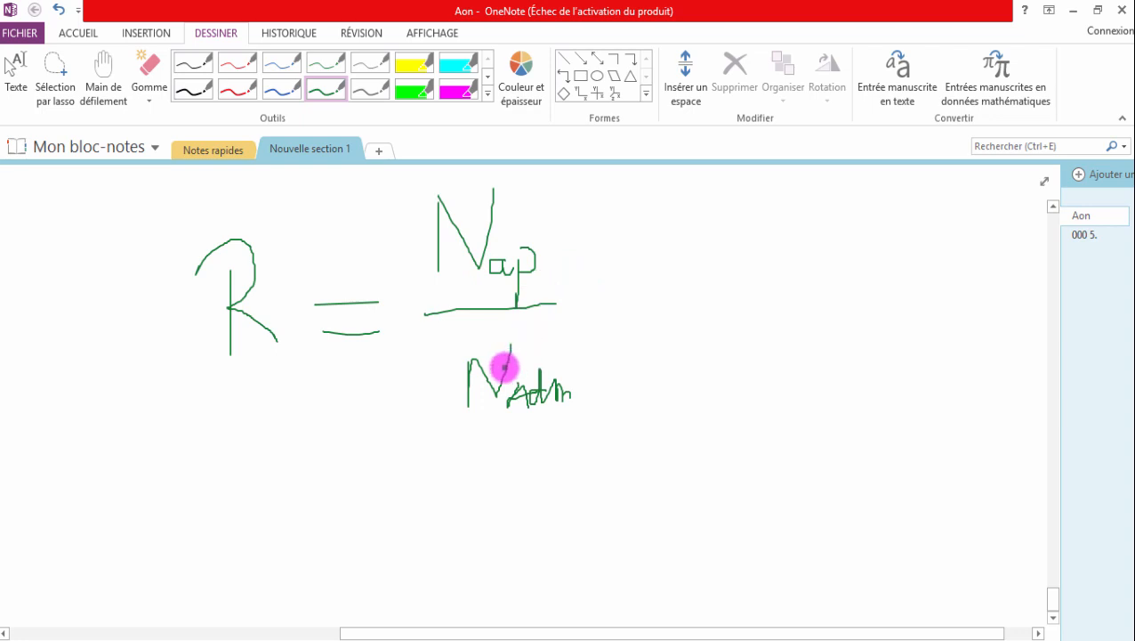
{"action": "mouse_move", "coordinate": [624, 281]}
{"action": "left_mouse_down"}
{"action": "mouse_move", "coordinate": [648, 281]}
{"action": "mouse_move", "coordinate": [663, 303]}
{"action": "mouse_move", "coordinate": [694, 289]}
{"action": "mouse_move", "coordinate": [709, 305]}
{"action": "mouse_move", "coordinate": [702, 329]}
{"action": "left_mouse_up"}
{"action": "mouse_move", "coordinate": [746, 275]}
{"action": "left_mouse_down"}
{"action": "mouse_move", "coordinate": [746, 302]}
{"action": "mouse_move", "coordinate": [730, 314]}
{"action": "mouse_move", "coordinate": [775, 273]}
{"action": "mouse_move", "coordinate": [766, 311]}
{"action": "left_mouse_up"}
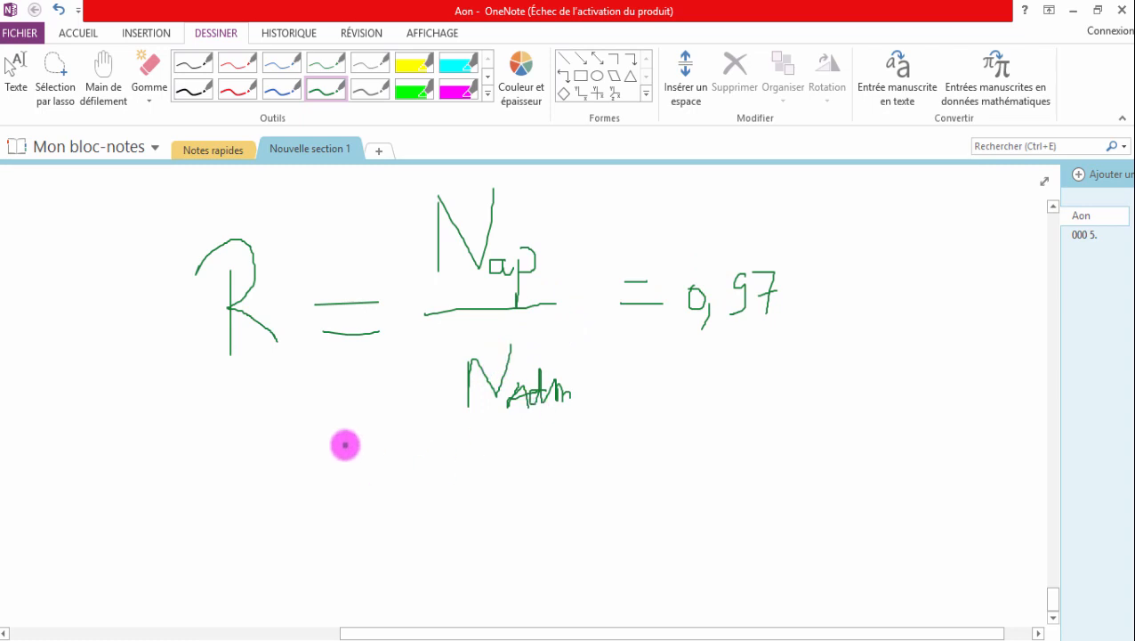
- Handwrite the conditions R ≤ 1 and > 1 below the formula, and note the example value 0,1 beside it
{"action": "left_click_drag", "start_coordinate": [292, 477], "coordinate": [297, 530]}
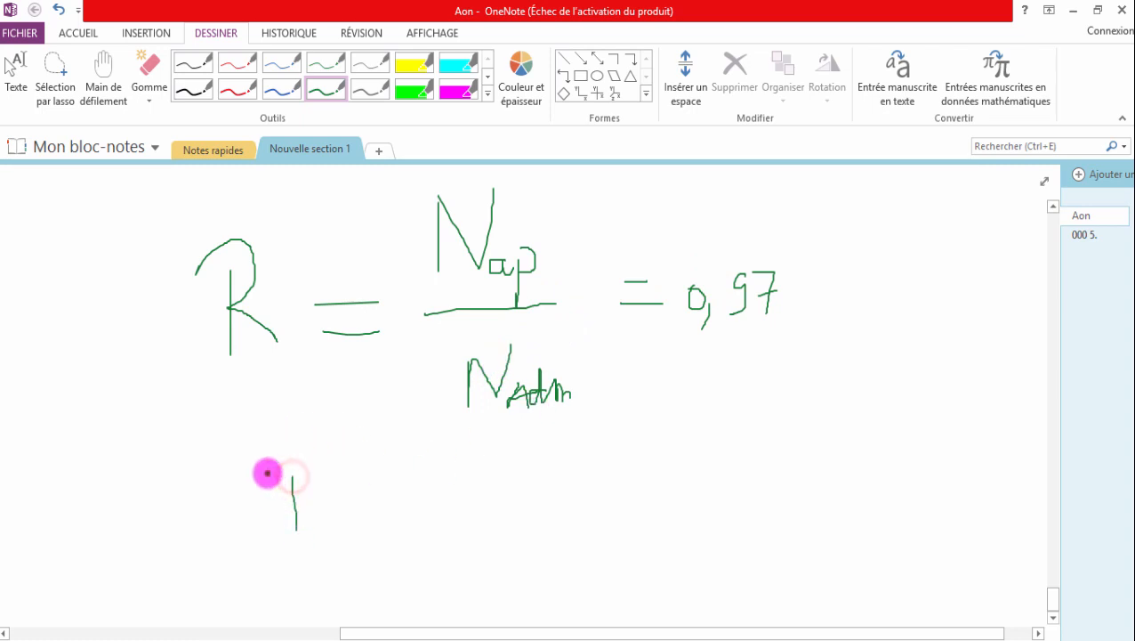
{"action": "mouse_move", "coordinate": [266, 472]}
{"action": "left_mouse_down"}
{"action": "mouse_move", "coordinate": [380, 526]}
{"action": "mouse_move", "coordinate": [379, 540]}
{"action": "left_mouse_up"}
{"action": "mouse_move", "coordinate": [472, 465]}
{"action": "left_mouse_down"}
{"action": "mouse_move", "coordinate": [418, 494]}
{"action": "mouse_move", "coordinate": [486, 513]}
{"action": "mouse_move", "coordinate": [527, 446]}
{"action": "mouse_move", "coordinate": [529, 522]}
{"action": "mouse_move", "coordinate": [563, 517]}
{"action": "left_mouse_up"}
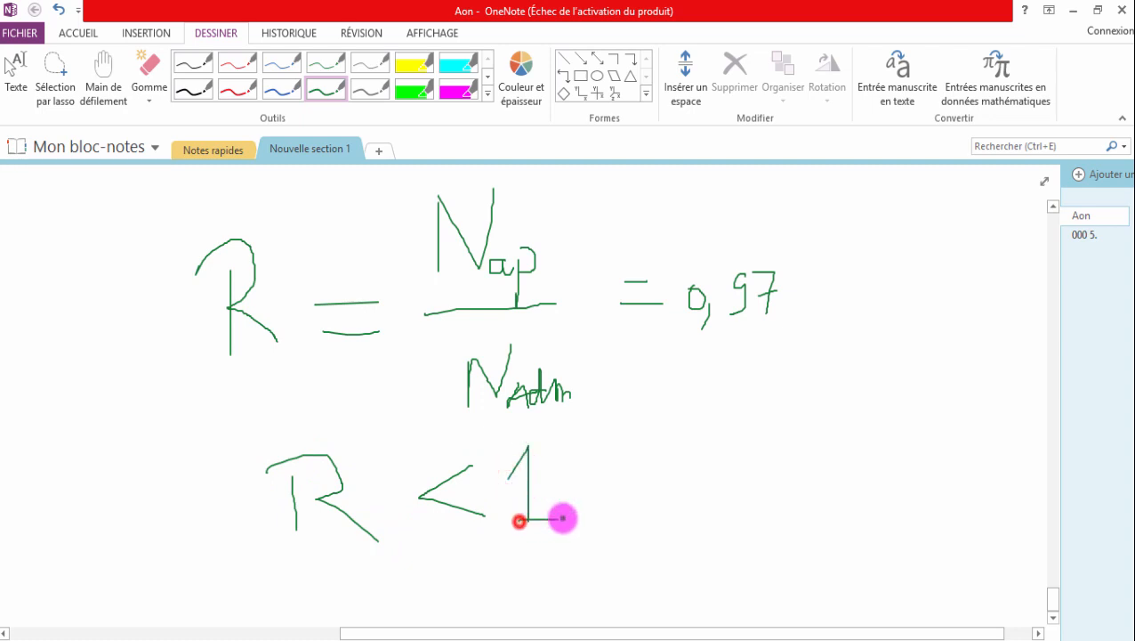
{"action": "left_click_drag", "start_coordinate": [439, 512], "coordinate": [496, 521]}
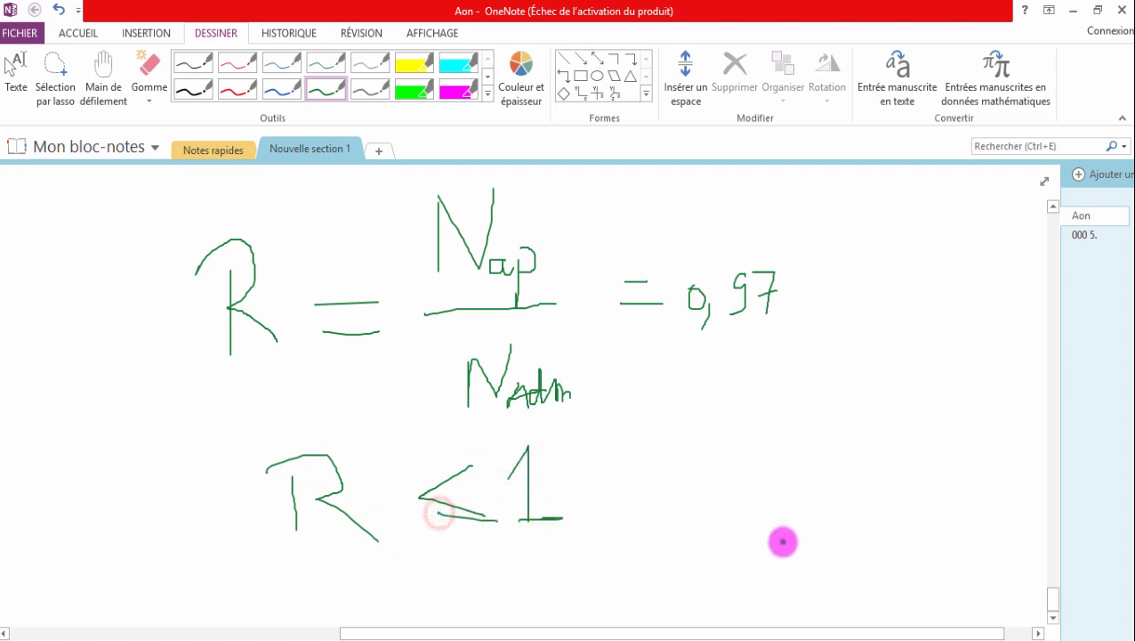
{"action": "left_click", "coordinate": [1053, 617]}
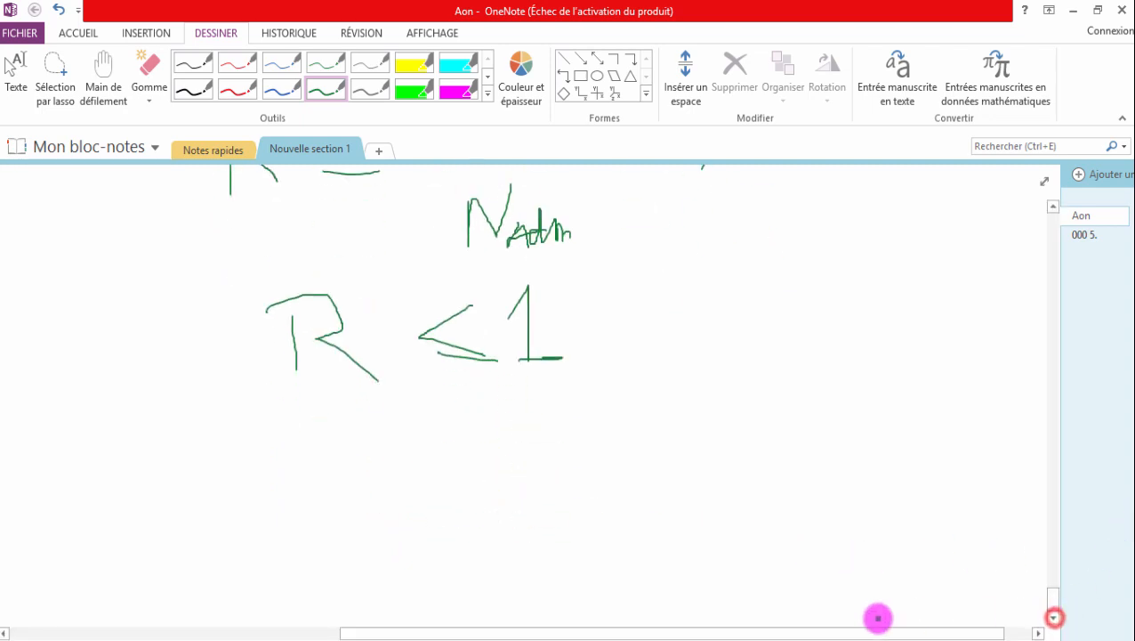
{"action": "mouse_move", "coordinate": [452, 414]}
{"action": "left_mouse_down"}
{"action": "mouse_move", "coordinate": [476, 461]}
{"action": "mouse_move", "coordinate": [460, 477]}
{"action": "left_mouse_up"}
{"action": "mouse_move", "coordinate": [525, 413]}
{"action": "left_mouse_down"}
{"action": "mouse_move", "coordinate": [537, 410]}
{"action": "mouse_move", "coordinate": [536, 454]}
{"action": "left_mouse_up"}
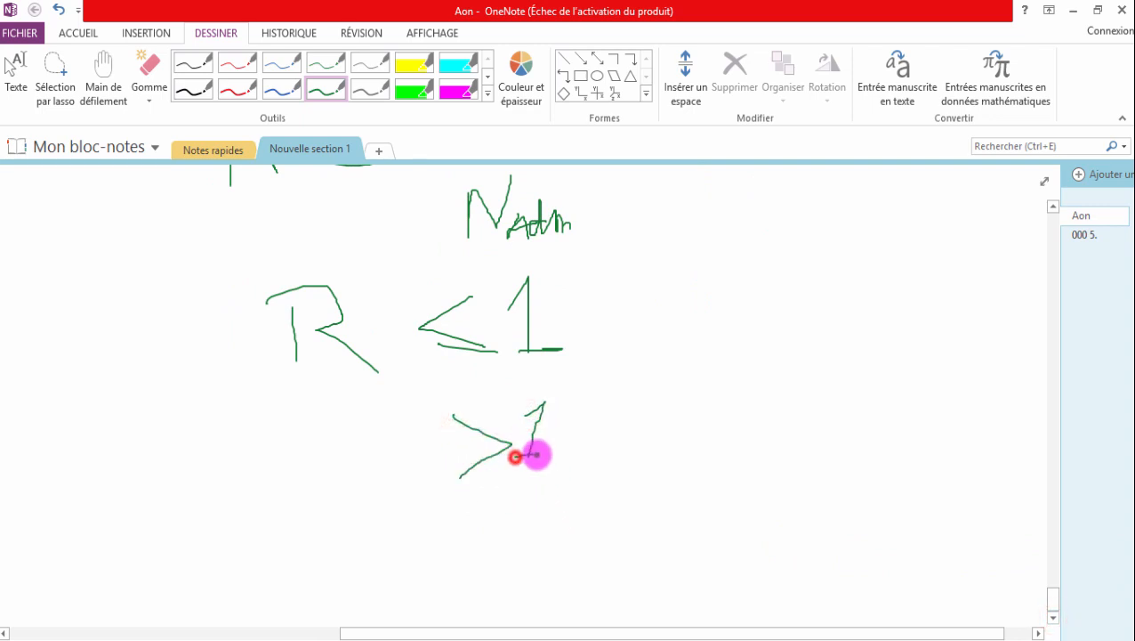
{"action": "scroll", "coordinate": [478, 342], "scroll_direction": "up", "scroll_amount": 2}
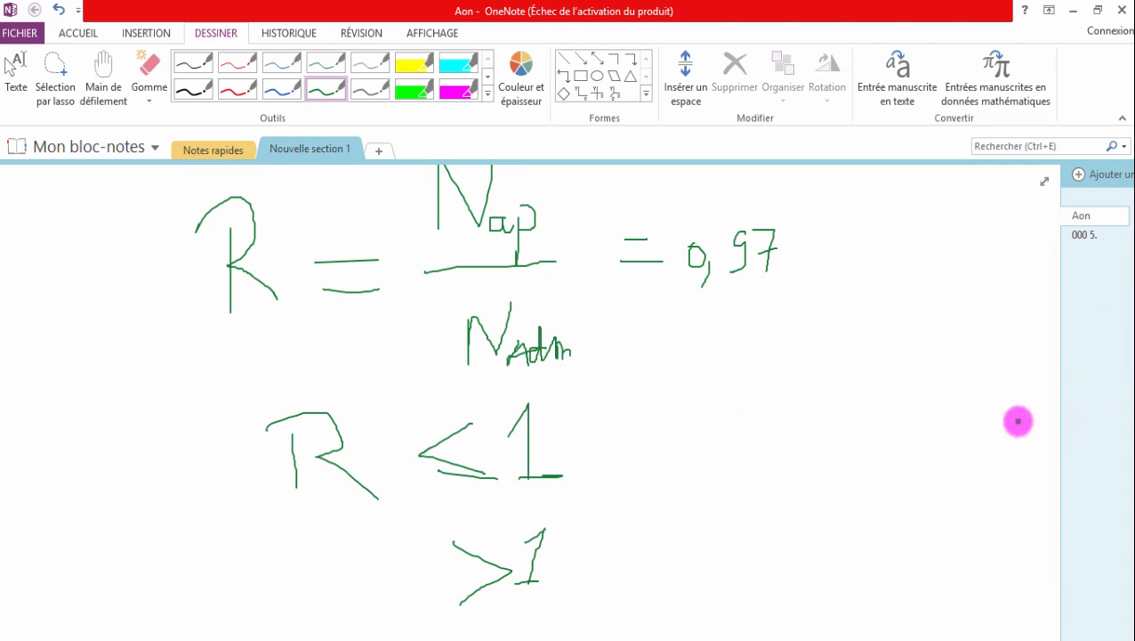
{"action": "mouse_move", "coordinate": [873, 287]}
{"action": "left_mouse_down"}
{"action": "mouse_move", "coordinate": [891, 300]}
{"action": "mouse_move", "coordinate": [912, 291]}
{"action": "mouse_move", "coordinate": [938, 311]}
{"action": "left_mouse_up"}
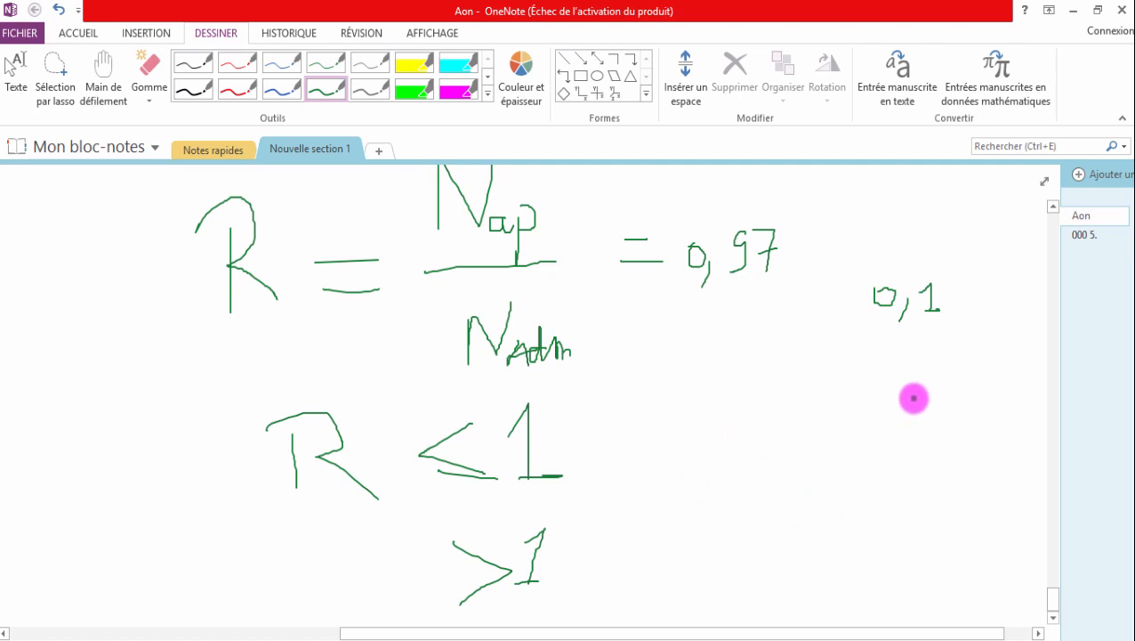
- Return to Robot and examine the ratios of the purlins and chords further down the sorted ELU results
{"action": "left_click", "coordinate": [1070, 10]}
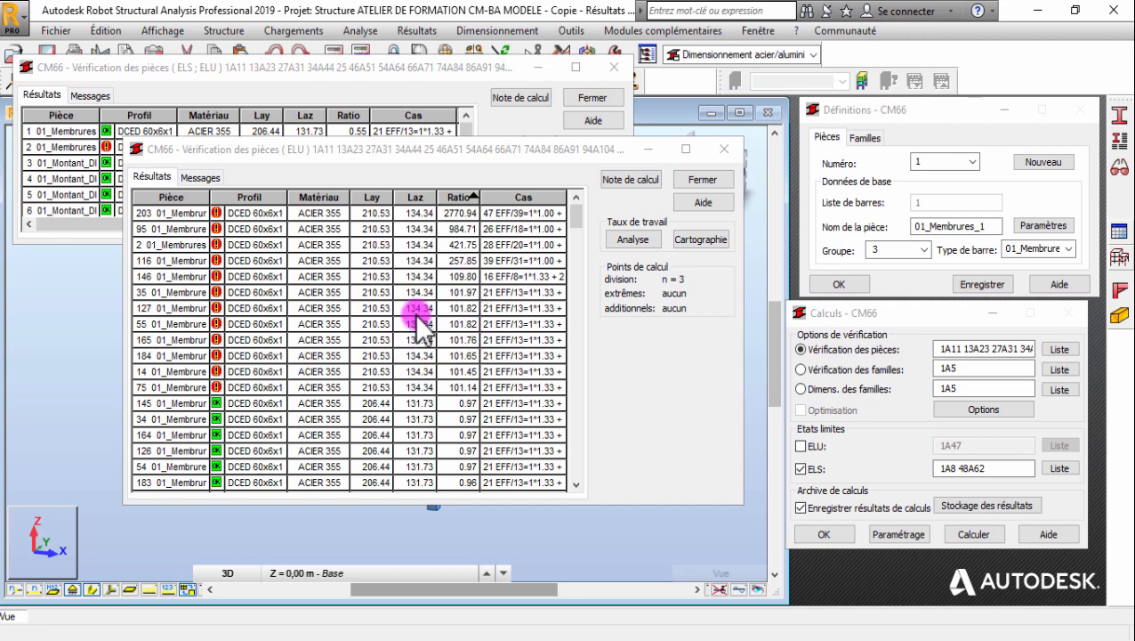
{"action": "scroll", "coordinate": [436, 352], "scroll_direction": "down", "scroll_amount": 5}
{"action": "scroll", "coordinate": [436, 352], "scroll_direction": "down", "scroll_amount": 6}
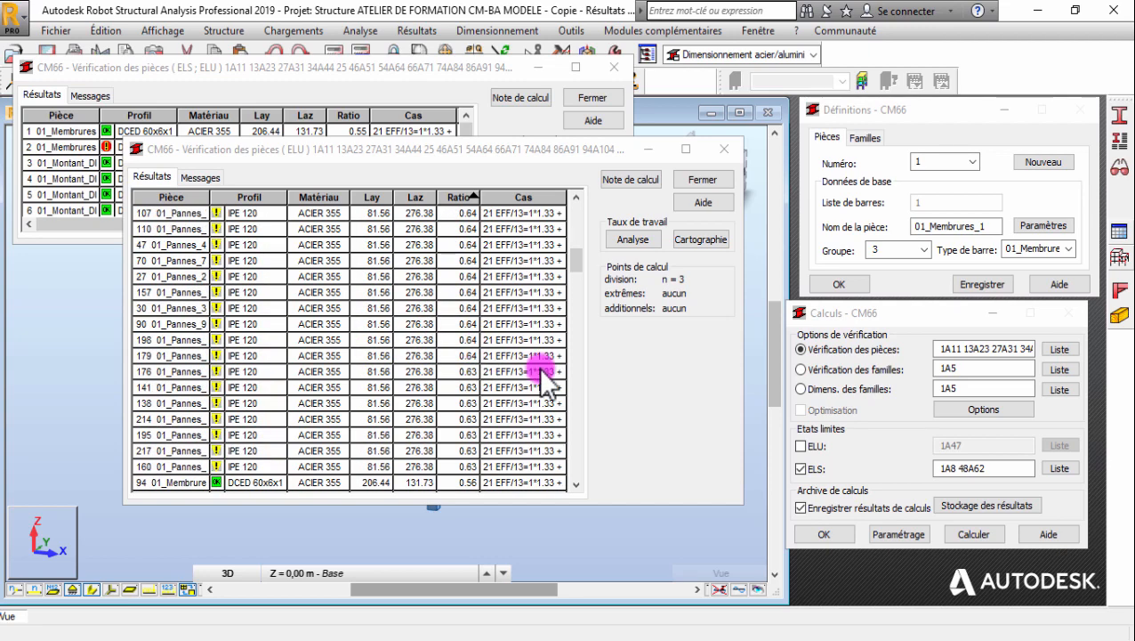
{"action": "scroll", "coordinate": [361, 302], "scroll_direction": "down", "scroll_amount": 3}
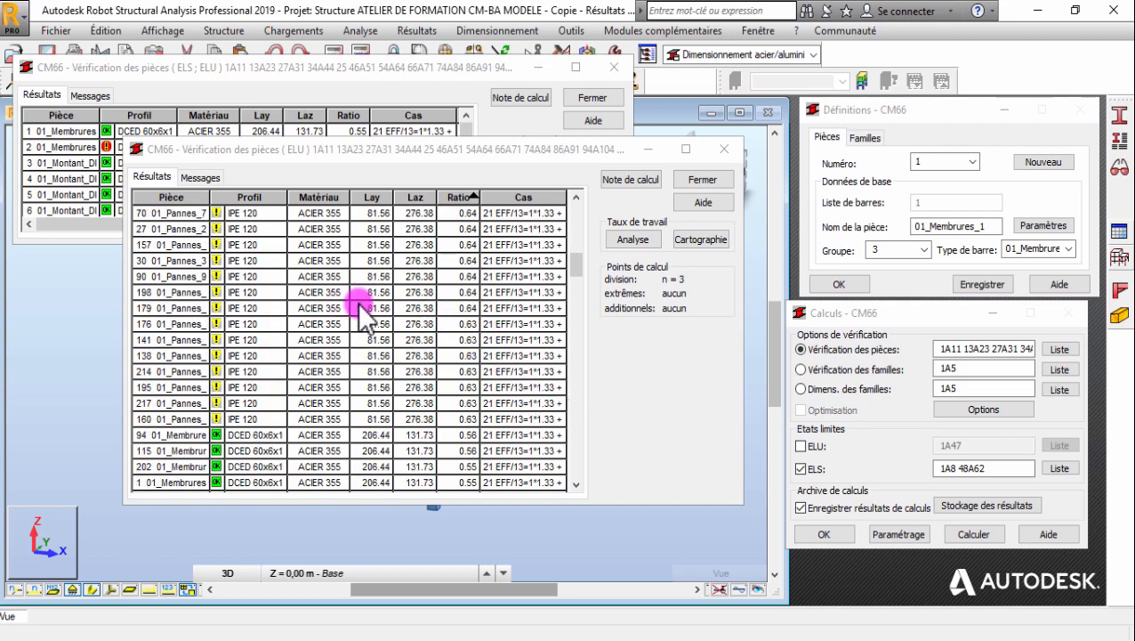